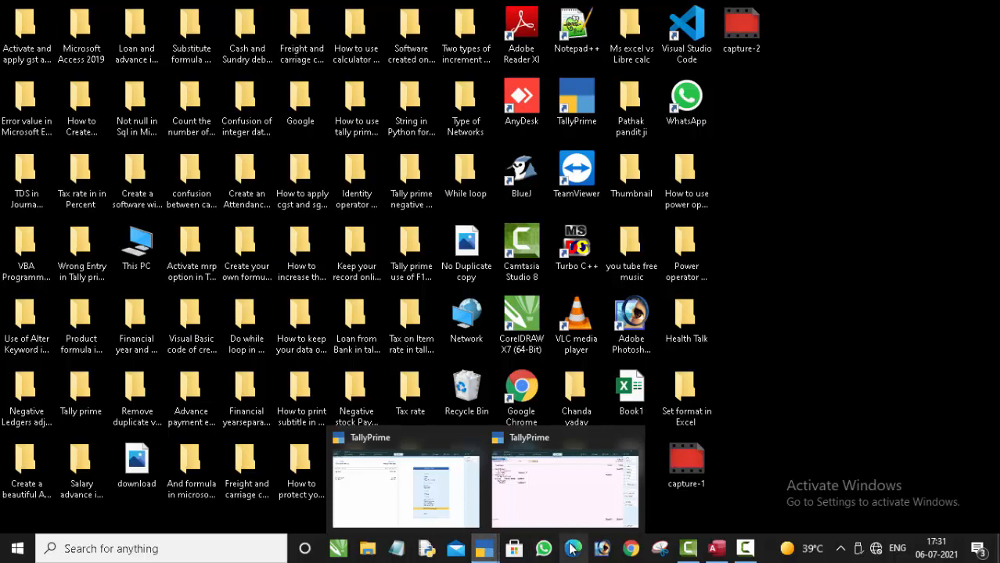
- Switch to the TallyPrime company window, stay in it without quitting, and open a new Purchase voucher
{"action": "left_click", "coordinate": [403, 505]}
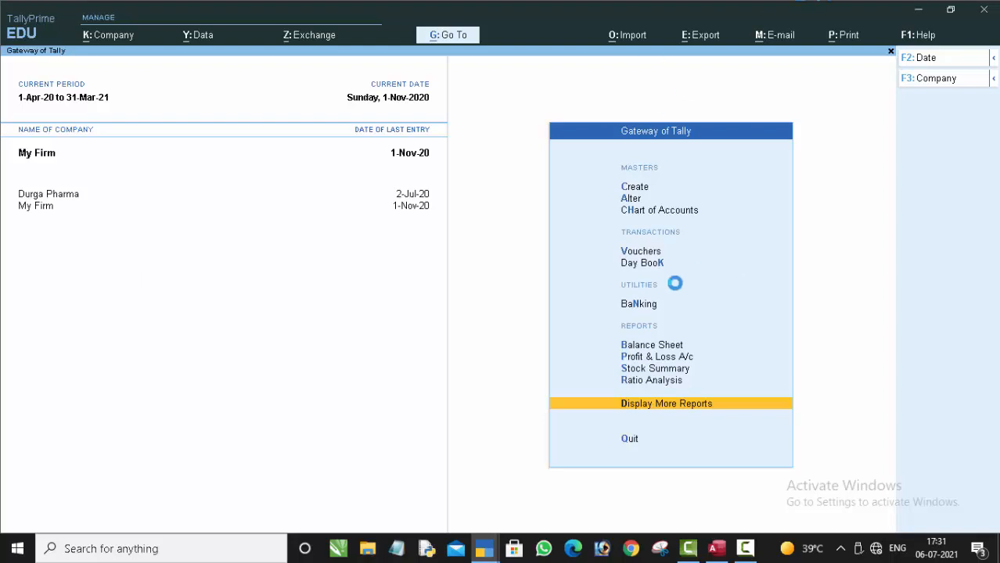
{"action": "key", "text": "Escape"}
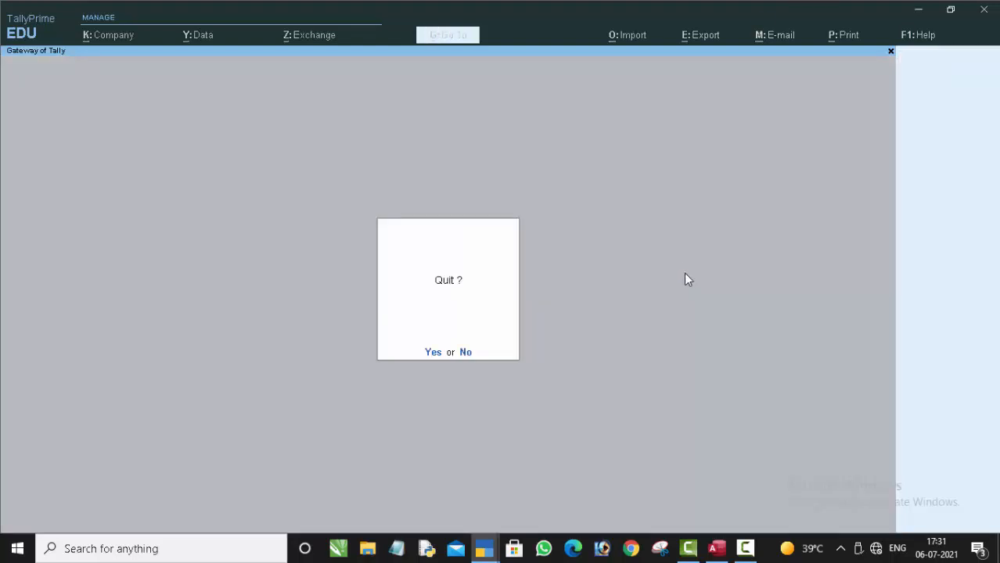
{"action": "left_click", "coordinate": [464, 352]}
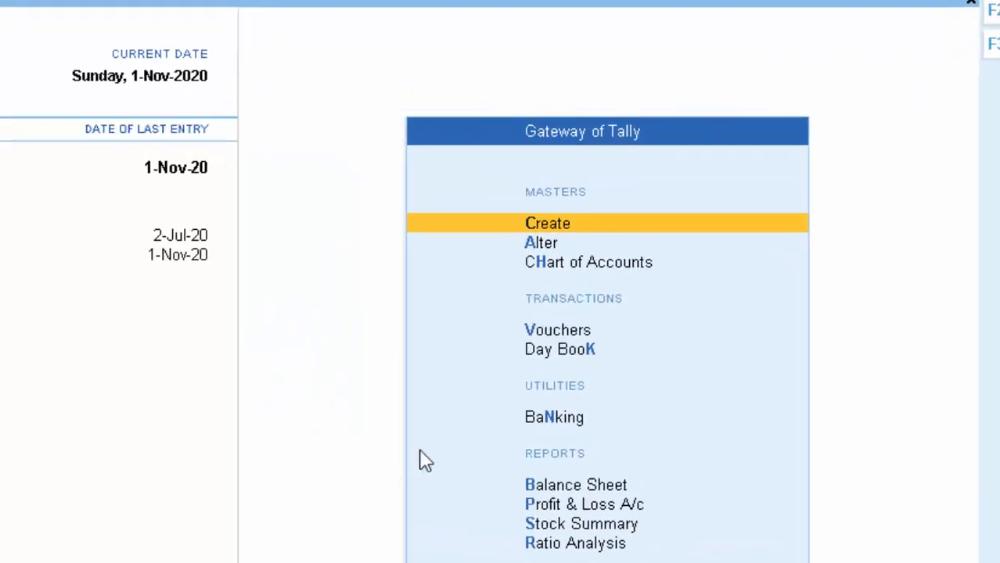
{"action": "left_click", "coordinate": [542, 348]}
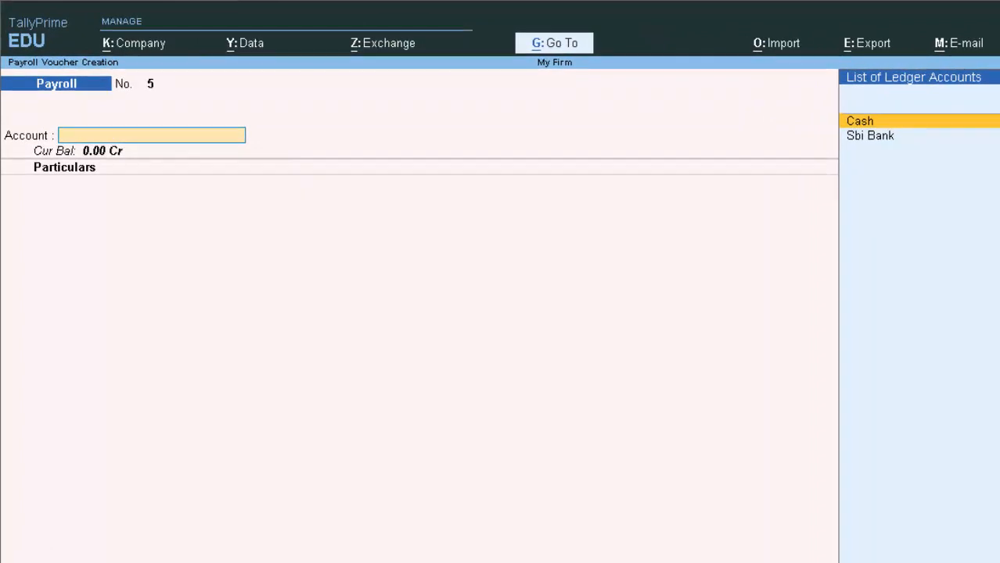
{"action": "key", "text": "F9"}
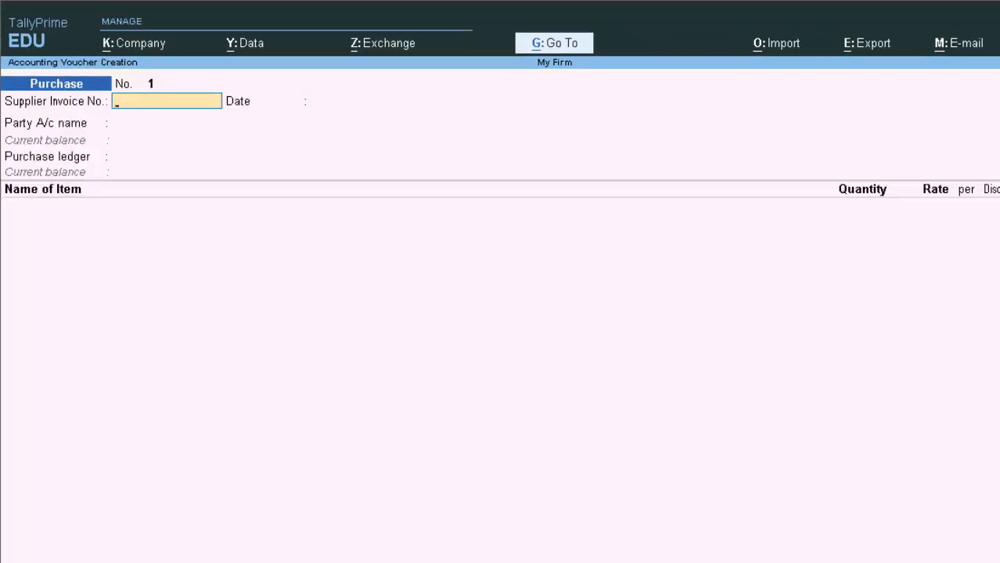
- Enter supplier invoice number 5786 on the purchase voucher and accept 1-Nov-20 as its date
{"action": "type", "text": "5786"}
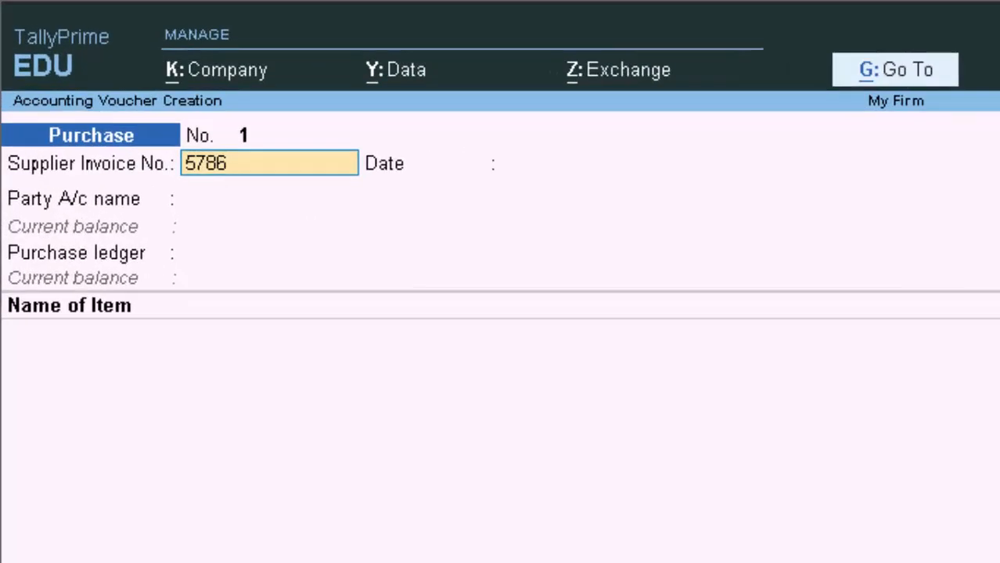
{"action": "key", "text": "Return"}
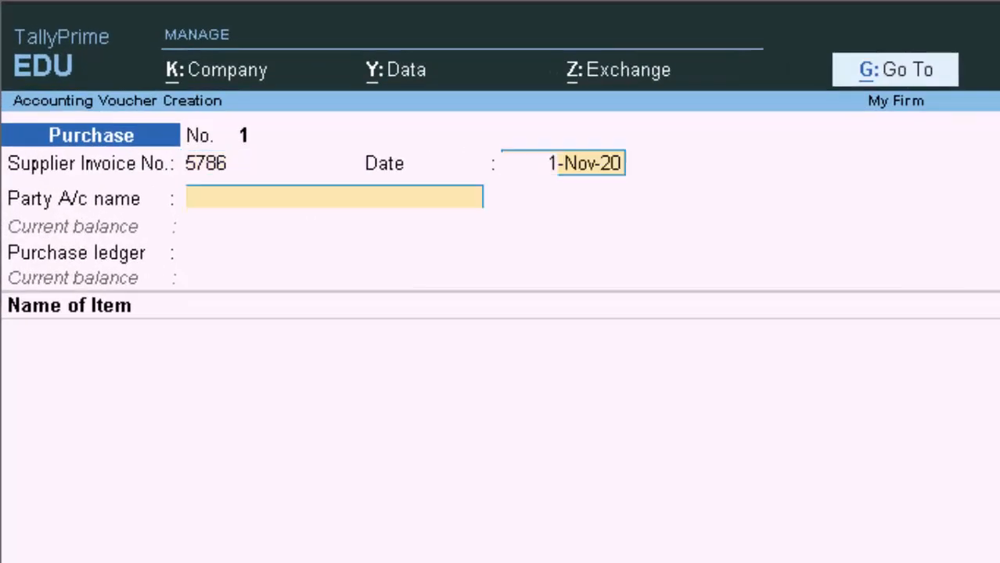
{"action": "key", "text": "Return"}
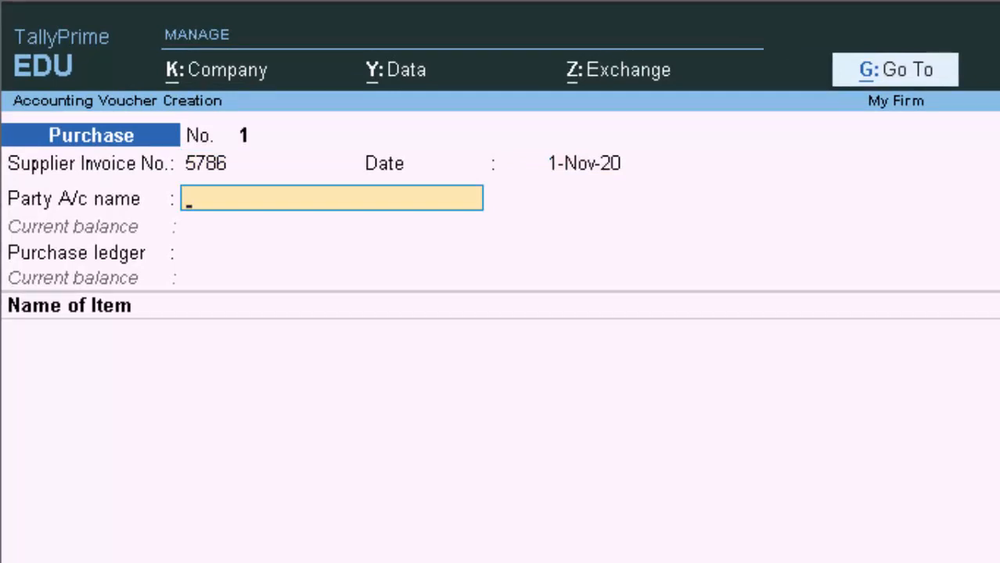
- Start a new ledger from the party account field and enter the creditor's name as the ledger name
{"action": "type", "text": "Cash"}
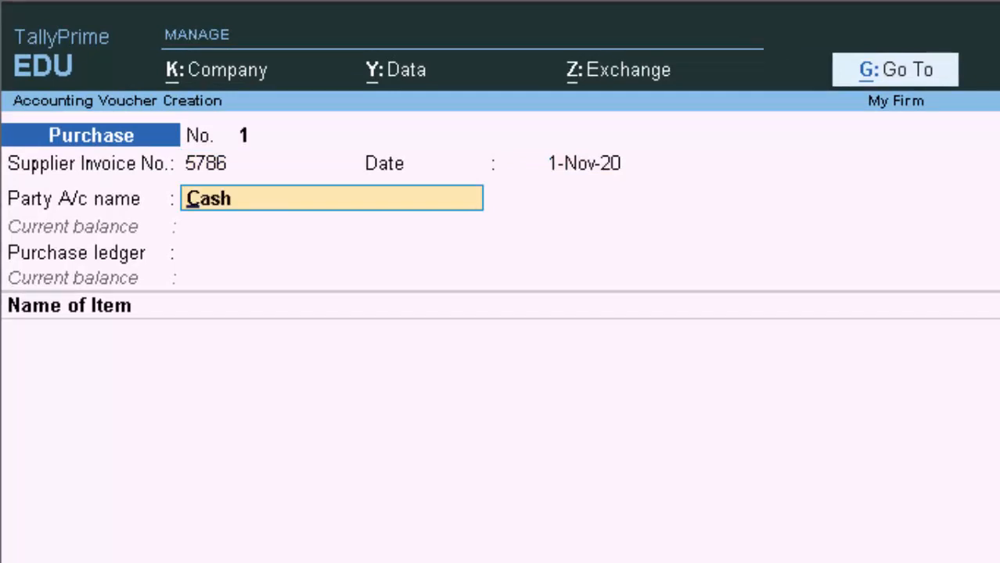
{"action": "key", "text": "alt+c"}
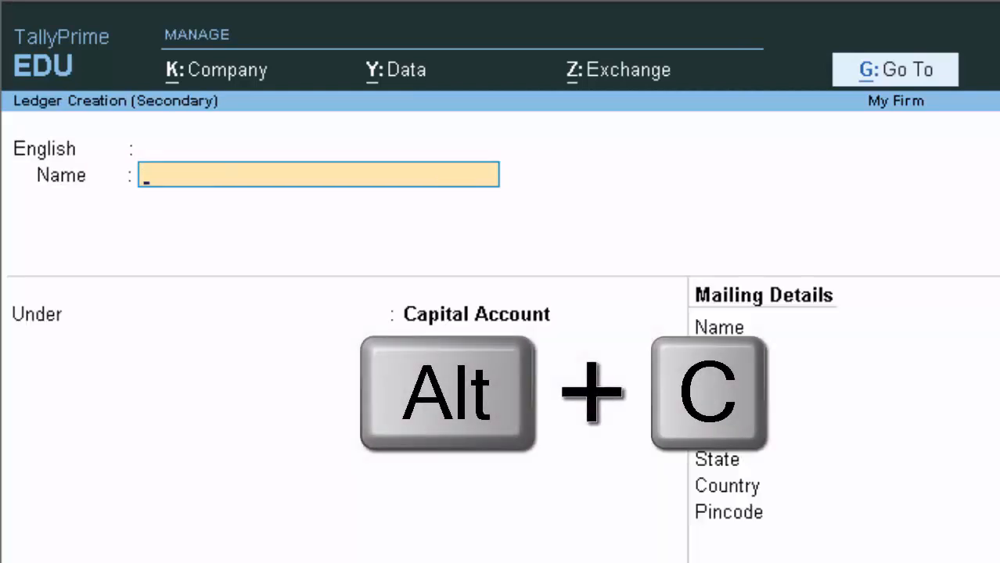
{"action": "type", "text": "Pun"}
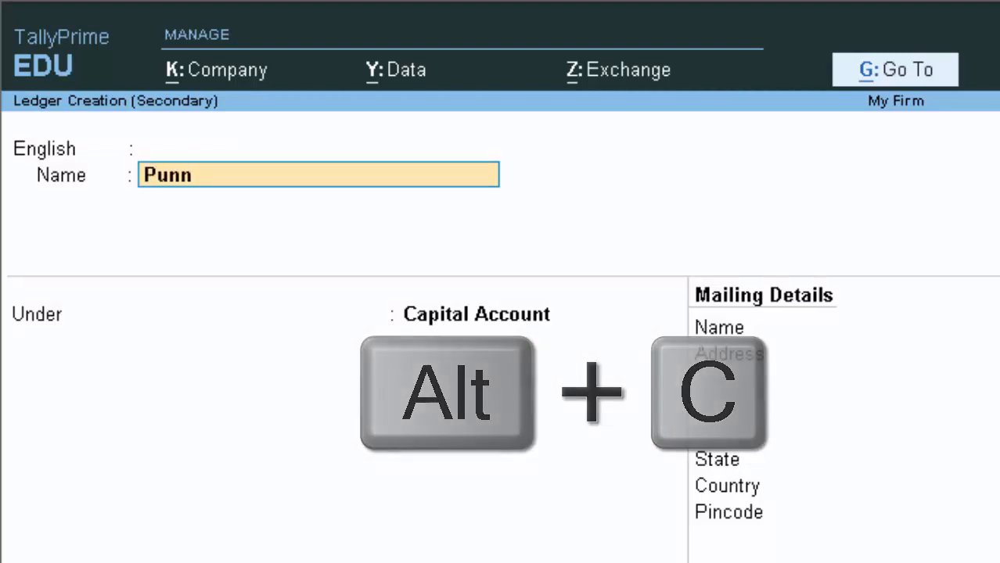
{"action": "type", "text": "eet"}
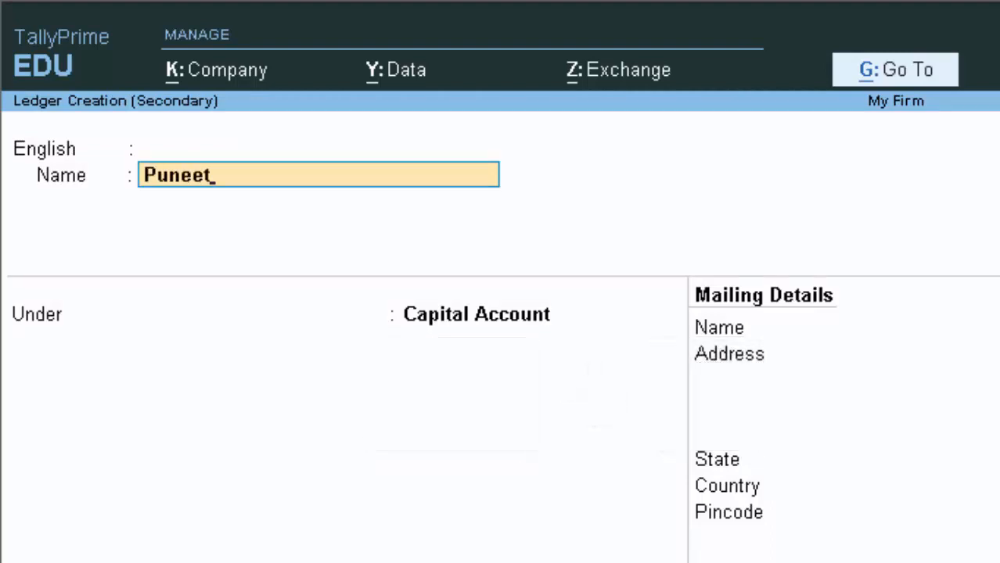
{"action": "type", "text": " Creditor"}
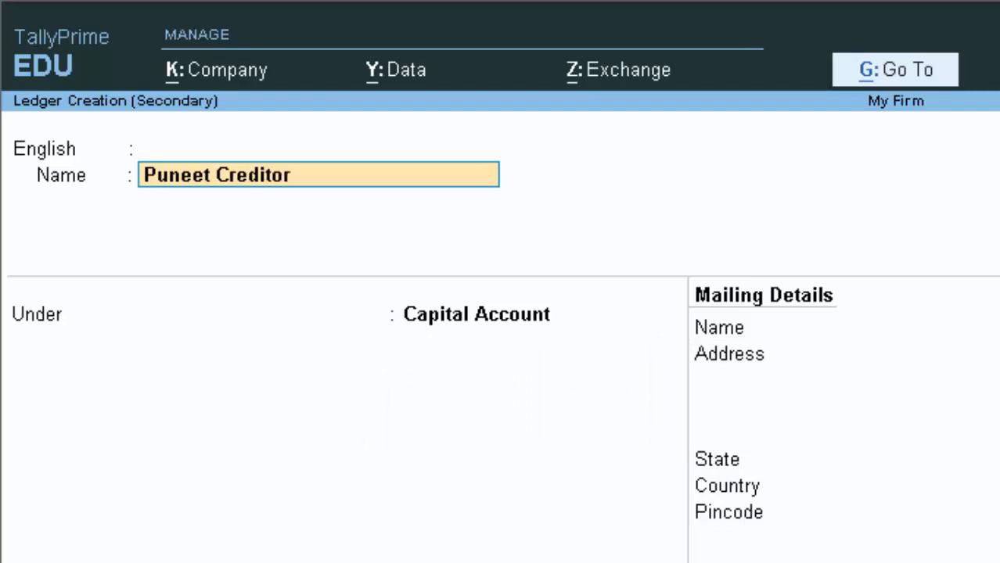
{"action": "key", "text": "Return"}
{"action": "key", "text": "Return"}
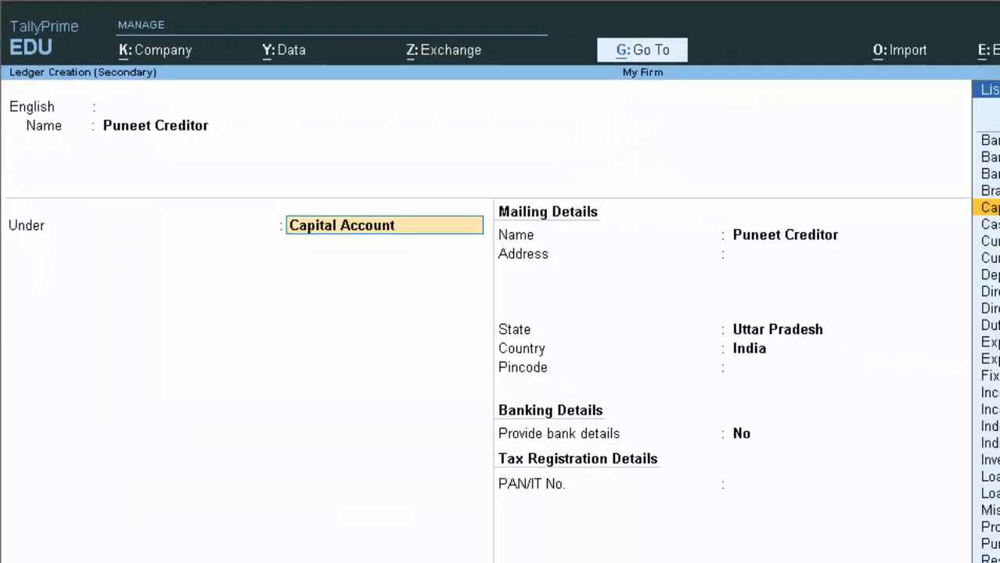
- Place the creditor ledger under Sundry Creditors and keep bill-by-bill balances set to Yes
{"action": "type", "text": "S"}
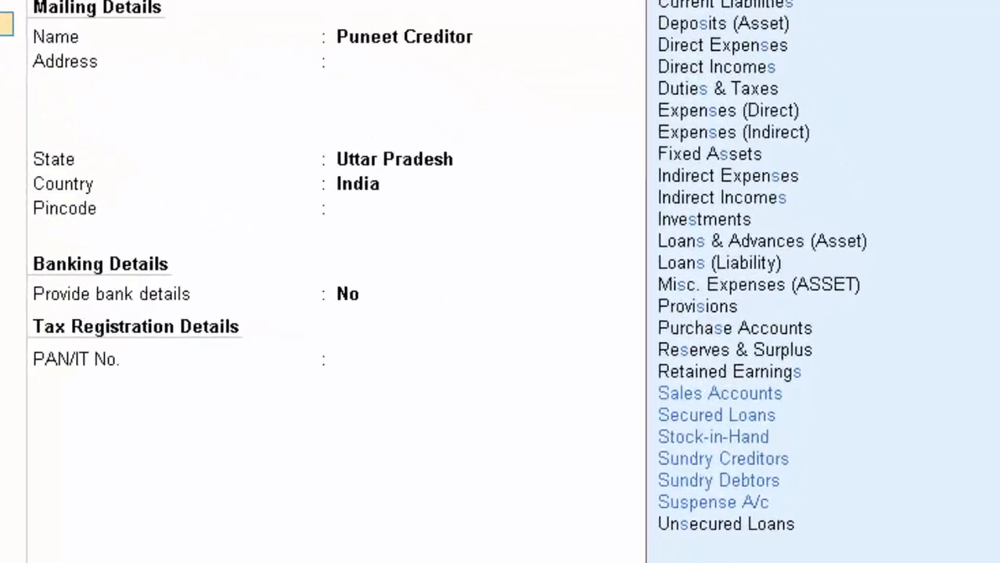
{"action": "key", "text": "Down"}
{"action": "key", "text": "Down"}
{"action": "key", "text": "Down"}
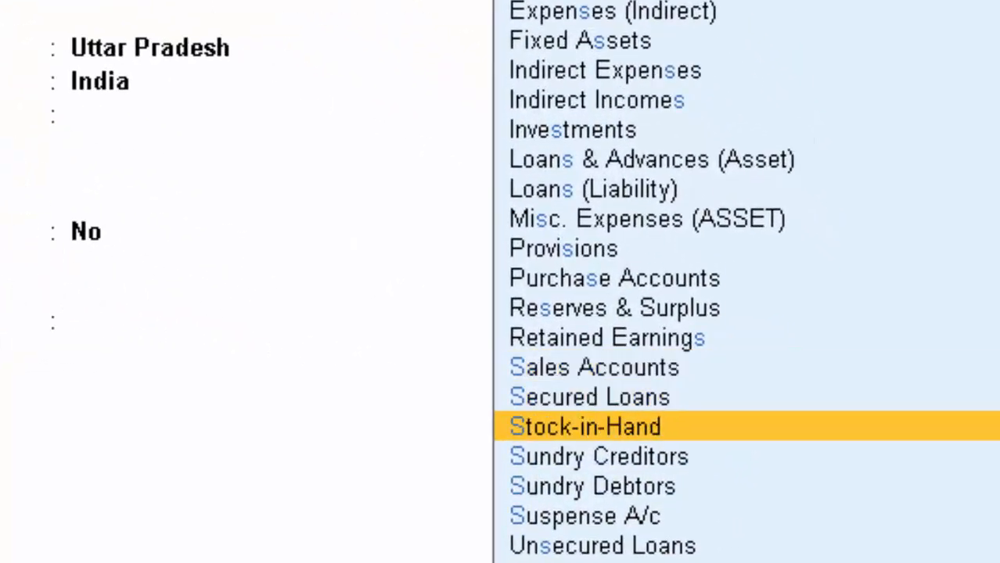
{"action": "key", "text": "Return"}
{"action": "key", "text": "Return"}
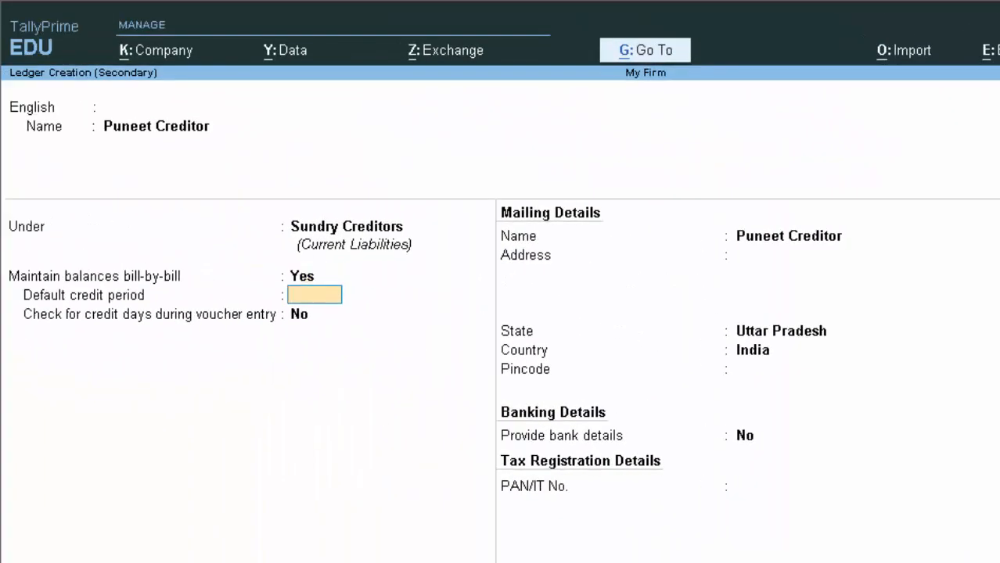
- Accept the remaining credit, mailing, banking and tax defaults, and save the creditor ledger as the voucher's party account
{"action": "key", "text": "Return"}
{"action": "key", "text": "Return"}
{"action": "key", "text": "Return"}
{"action": "key", "text": "Return"}
{"action": "key", "text": "Return"}
{"action": "key", "text": "Return"}
{"action": "key", "text": "Return"}
{"action": "key", "text": "Return"}
{"action": "key", "text": "Return"}
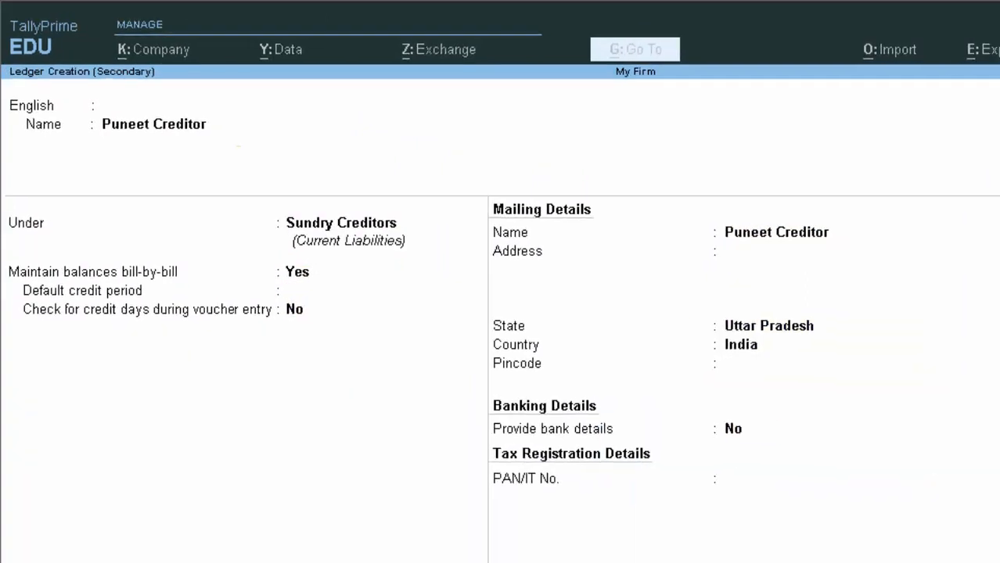
{"action": "key", "text": "Return"}
{"action": "key", "text": "Return"}
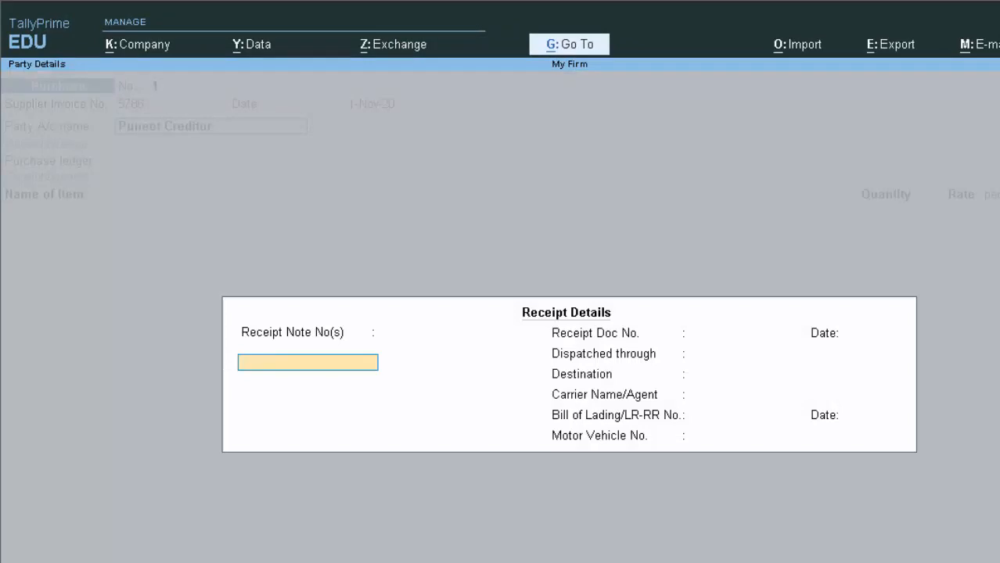
- Leave the receipt details blank and accept the party details to return to the purchase ledger field
{"action": "key", "text": "Return"}
{"action": "key", "text": "Return"}
{"action": "key", "text": "Return"}
{"action": "key", "text": "Return"}
{"action": "key", "text": "Return"}
{"action": "key", "text": "Return"}
{"action": "key", "text": "Return"}
{"action": "key", "text": "Return"}
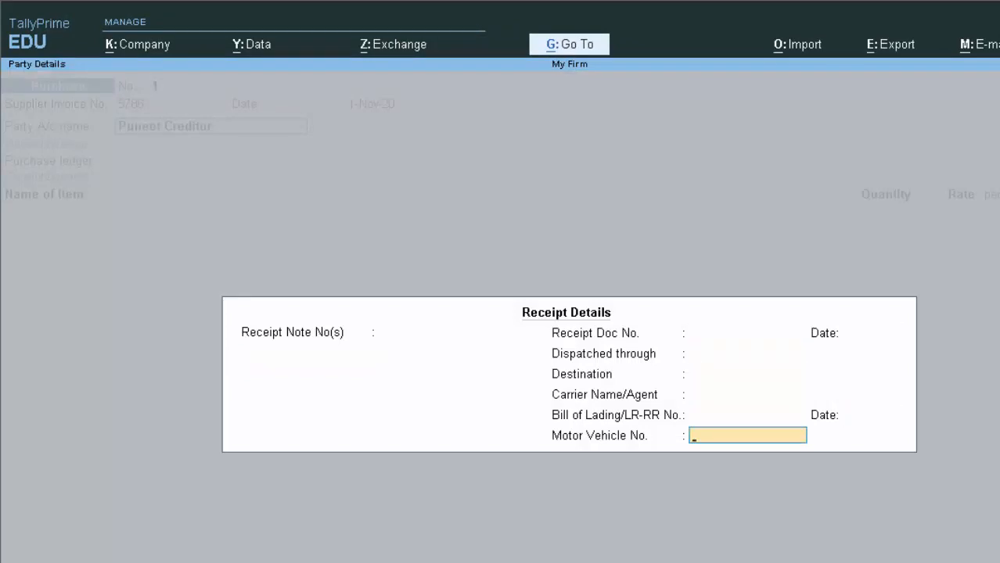
{"action": "key", "text": "Return"}
{"action": "key", "text": "Return"}
{"action": "key", "text": "Return"}
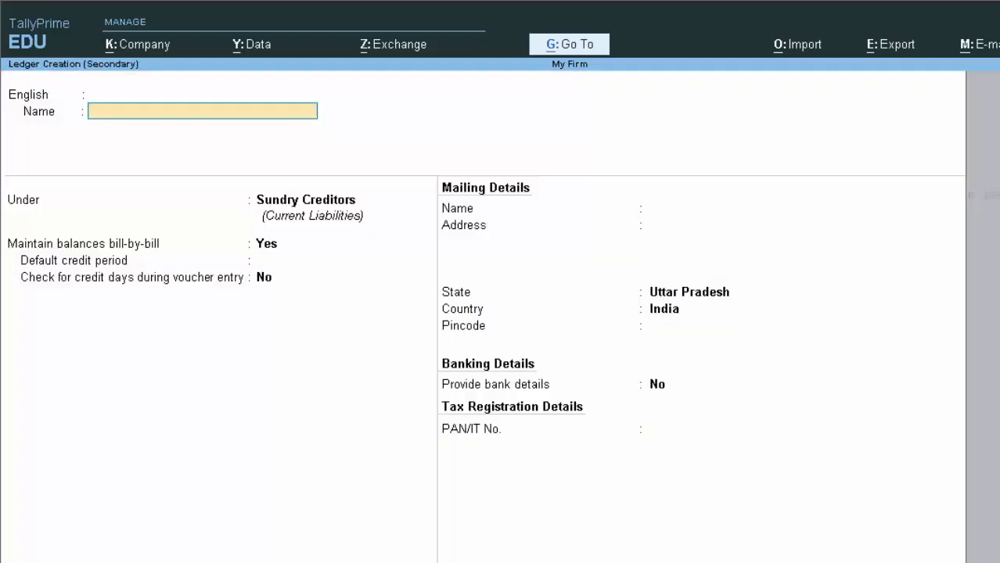
{"action": "key", "text": "Escape"}
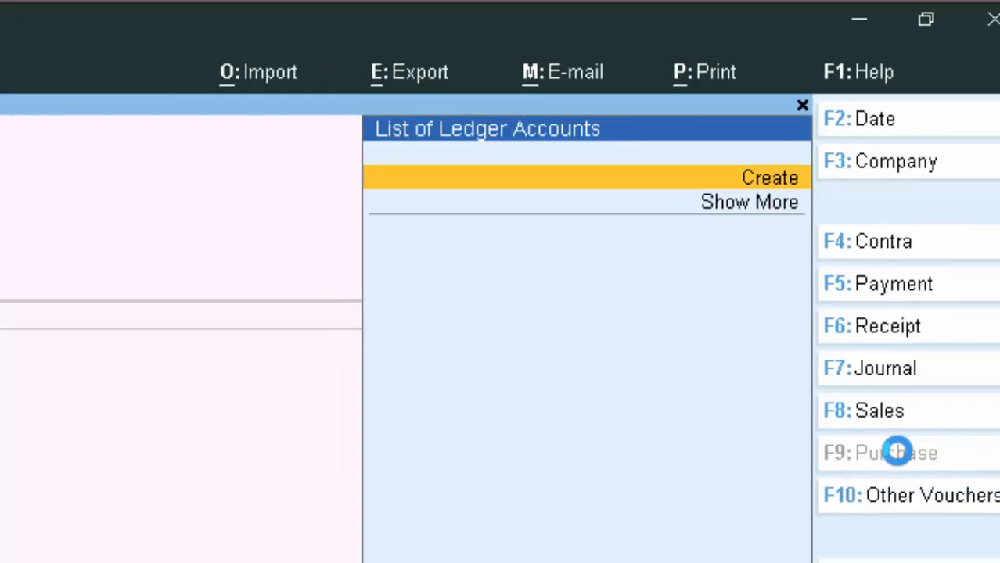
- Start a new ledger from the purchase ledger field and name it Purchase A/c
{"action": "key", "text": "Return"}
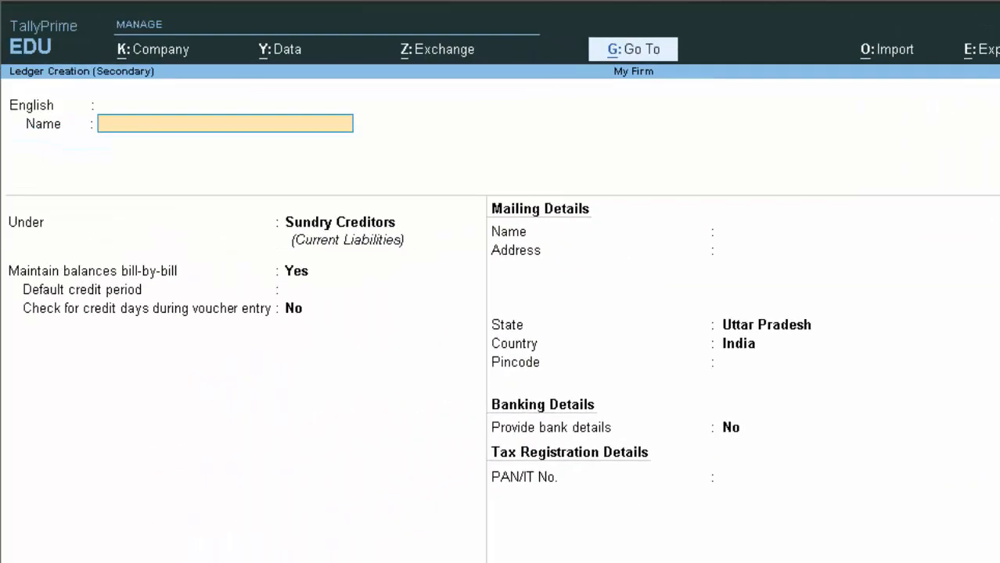
{"action": "type", "text": "Purchas"}
{"action": "type", "text": "e A/c"}
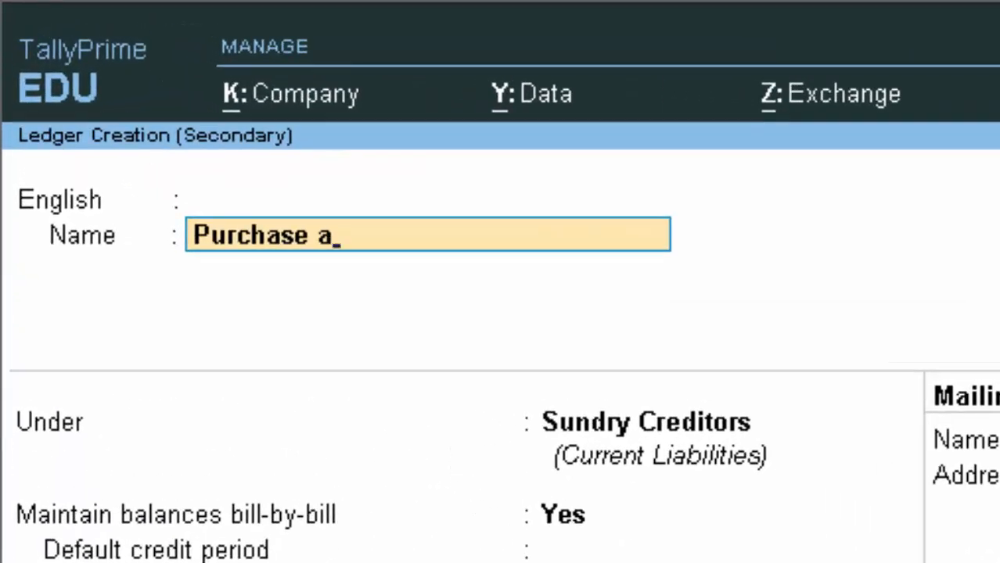
{"action": "key", "text": "Return"}
{"action": "key", "text": "Return"}
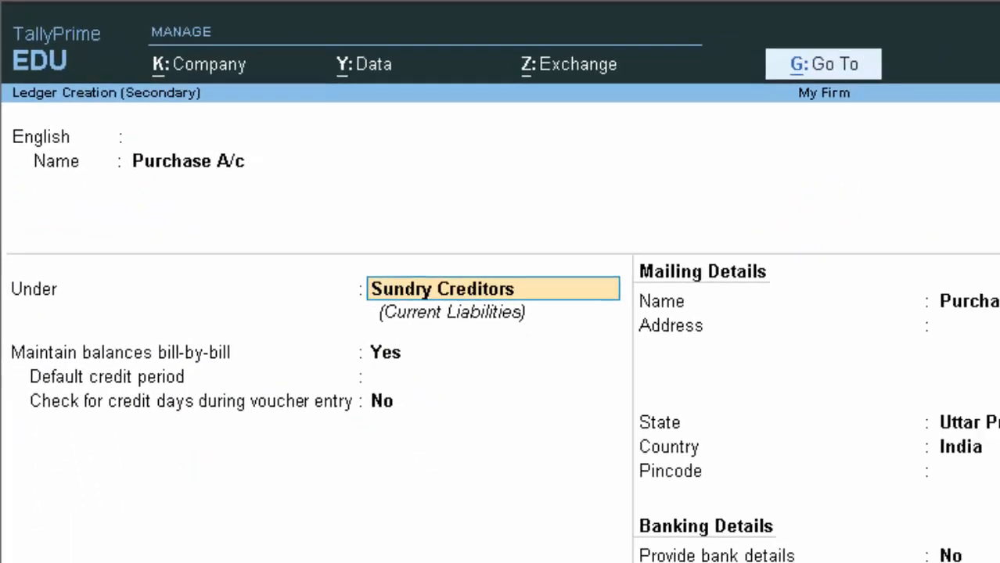
- Place the Purchase A/c ledger under Purchase Accounts and save it as the voucher's purchase ledger
{"action": "type", "text": "P"}
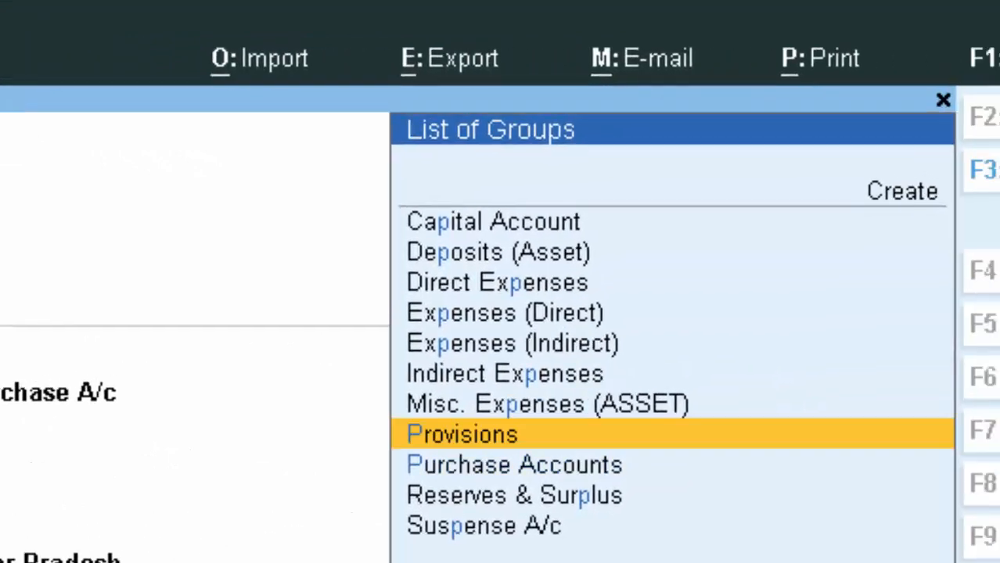
{"action": "key", "text": "Down"}
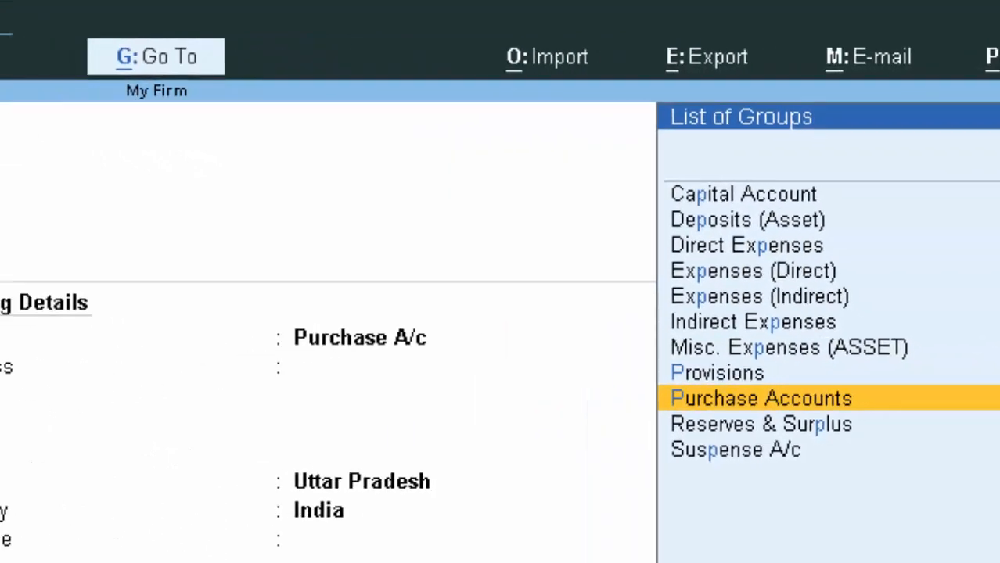
{"action": "key", "text": "Return"}
{"action": "key", "text": "Return"}
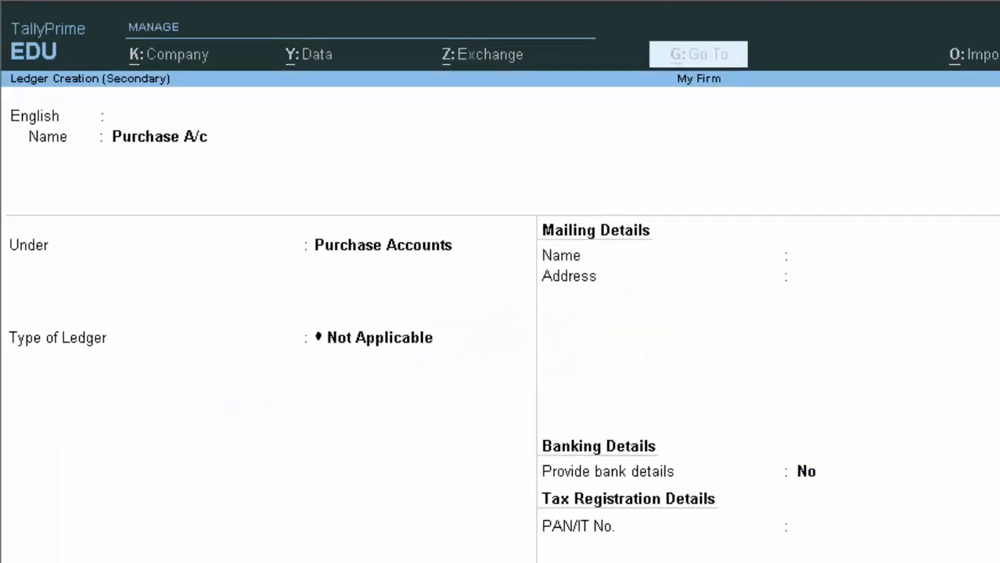
{"action": "key", "text": "ctrl+a"}
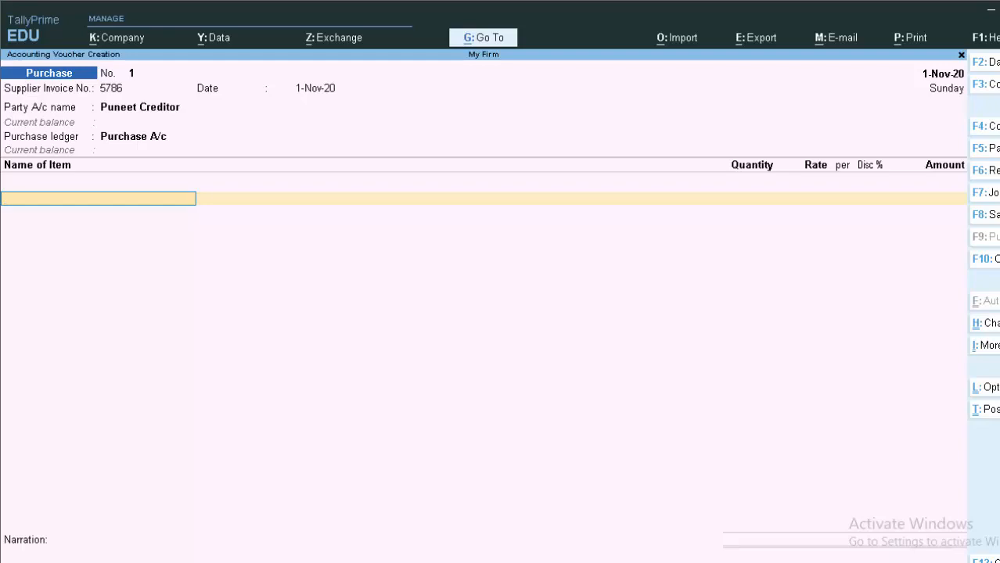
- Start a new stock item from the voucher's item line, named Keyboard and kept under Primary
{"action": "key", "text": "alt"}
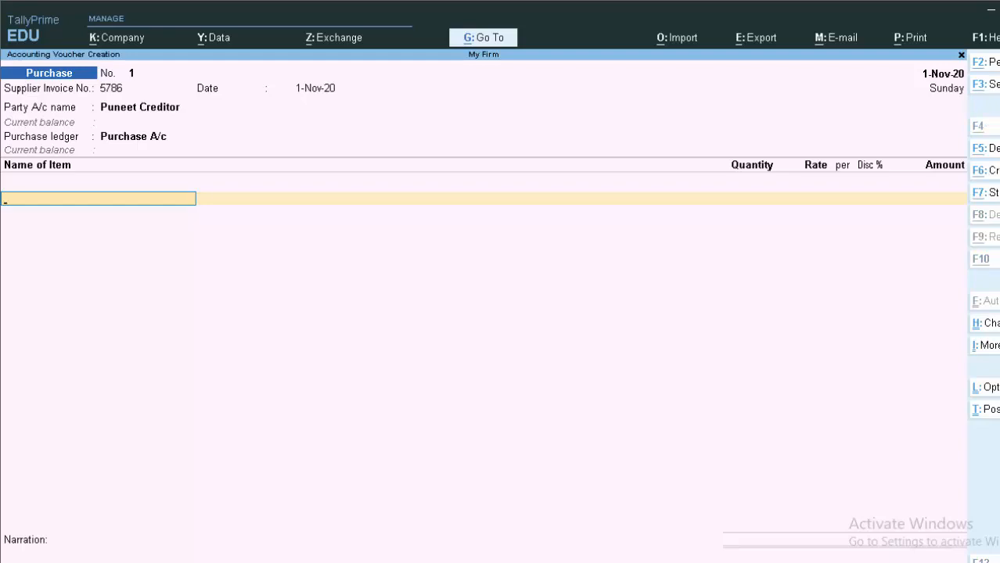
{"action": "key", "text": "alt+c"}
{"action": "type", "text": "Ke"}
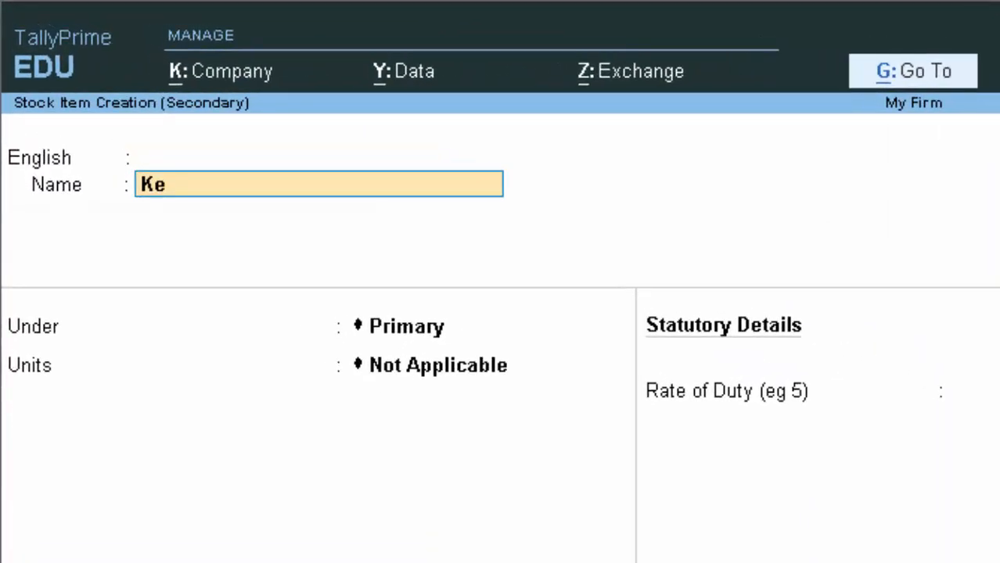
{"action": "type", "text": "yboard"}
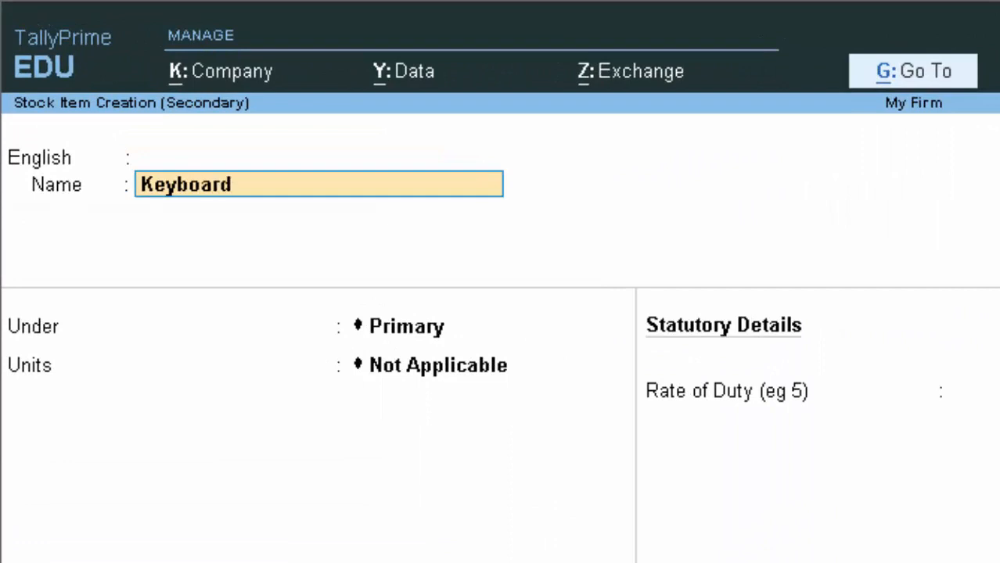
{"action": "key", "text": "Return"}
{"action": "key", "text": "Return"}
{"action": "key", "text": "Return"}
{"action": "key", "text": "Return"}
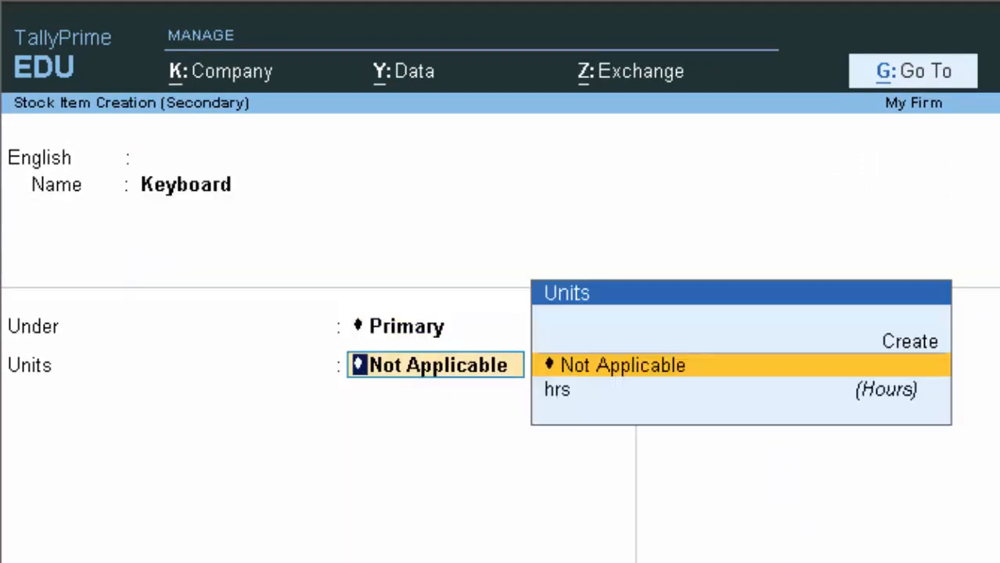
- Start a new Simple unit for the Keyboard item and set its symbol to itm
{"action": "key", "text": "alt+c"}
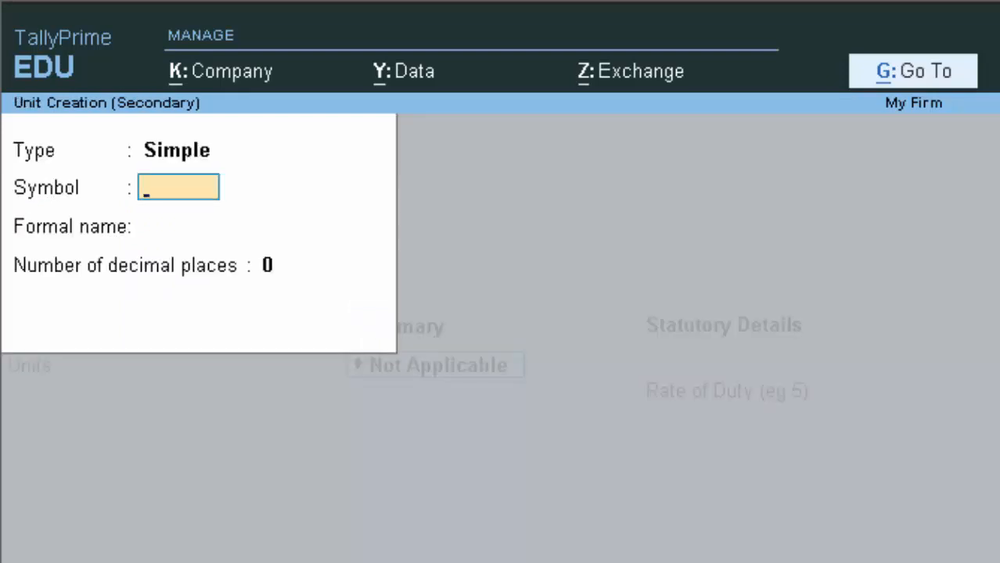
{"action": "type", "text": "t"}
{"action": "type", "text": "r"}
{"action": "key", "text": "BackSpace"}
{"action": "key", "text": "BackSpace"}
{"action": "type", "text": "itm"}
{"action": "key", "text": "Return"}
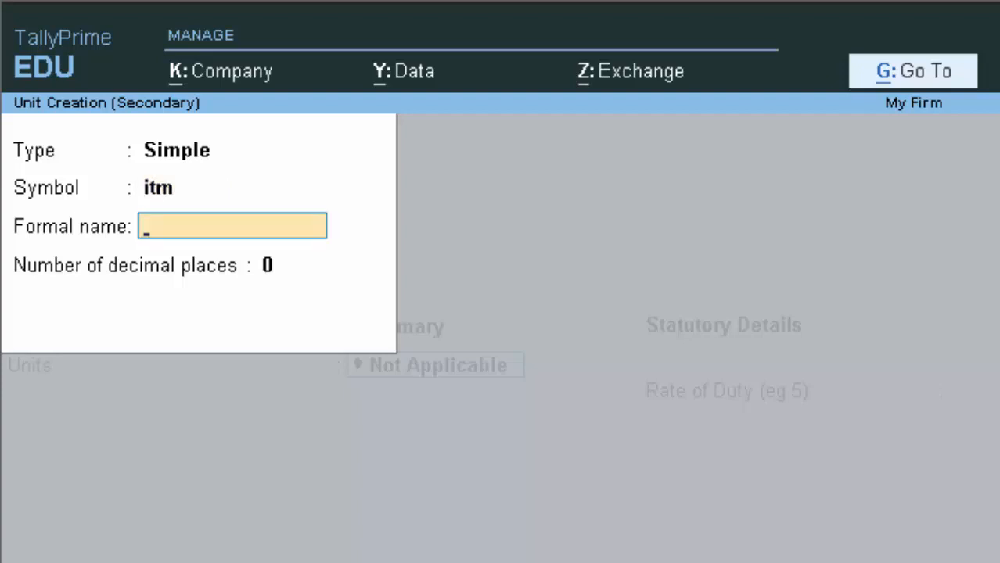
- Give the itm unit the formal name Item, keep 0 decimal places and save the unit
{"action": "type", "text": "Item"}
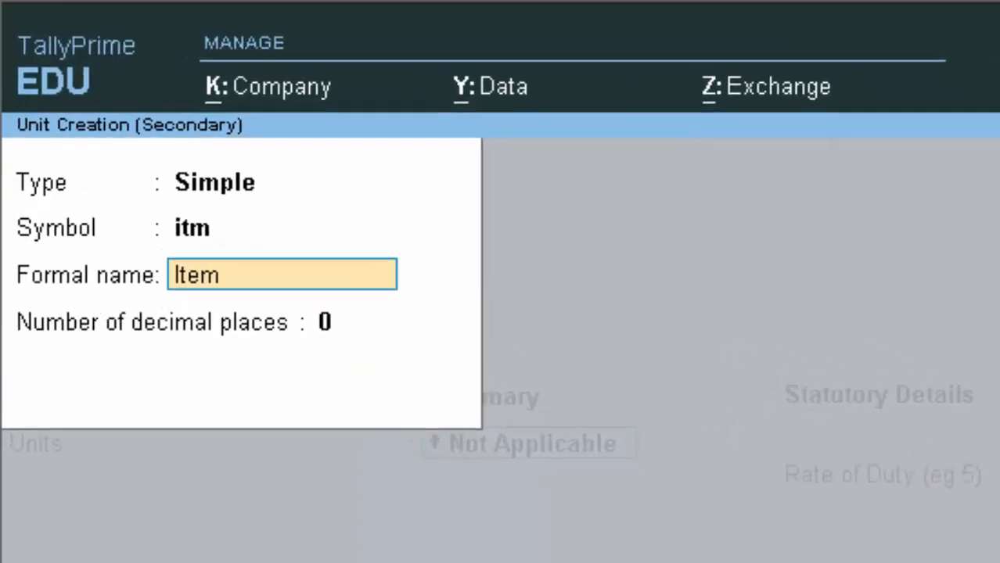
{"action": "key", "text": "Return"}
{"action": "key", "text": "Return"}
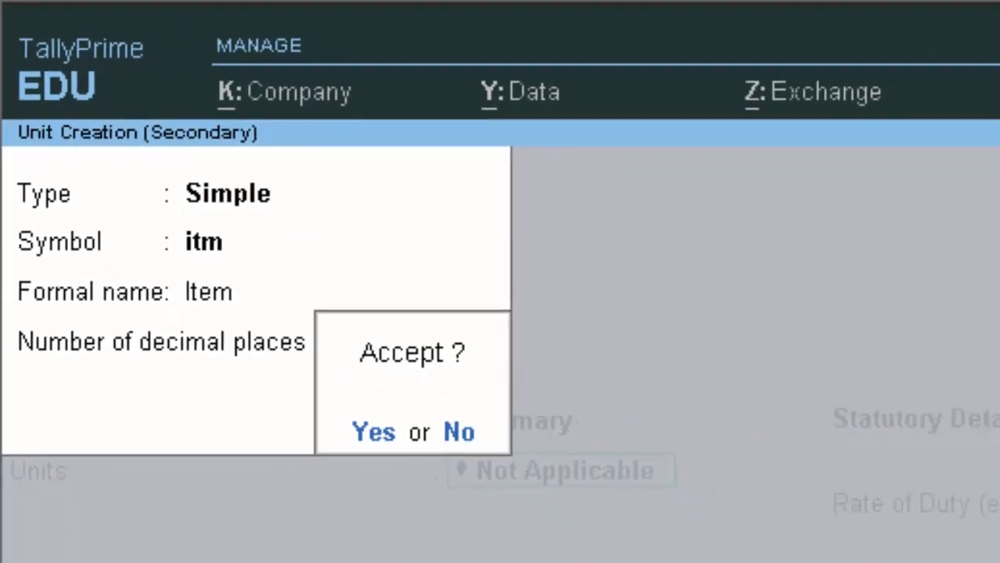
{"action": "key", "text": "Return"}
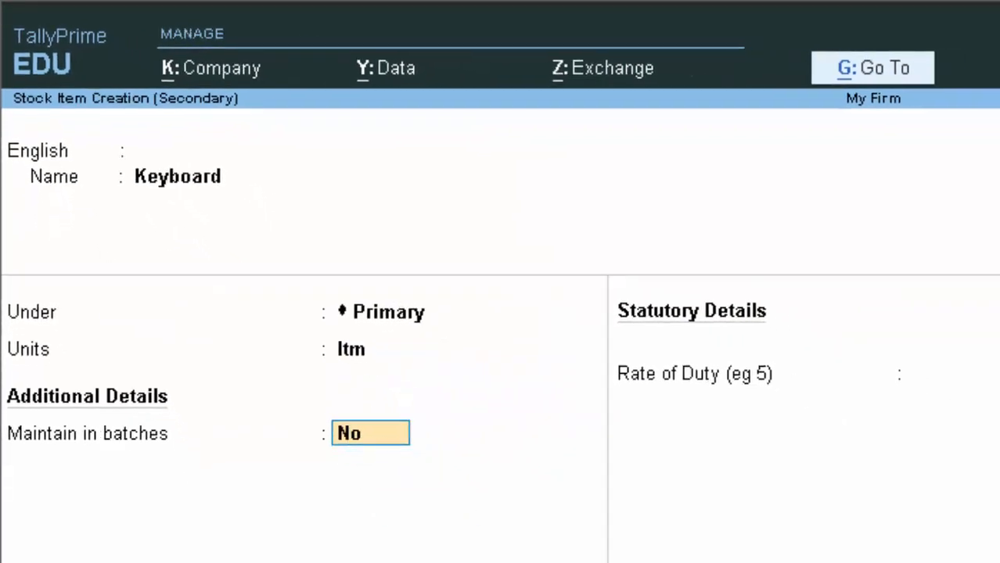
- Save the Keyboard stock item with batches set to No and the rate of duty left blank
{"action": "key", "text": "Return"}
{"action": "key", "text": "Return"}
{"action": "key", "text": "Return"}
{"action": "key", "text": "Return"}
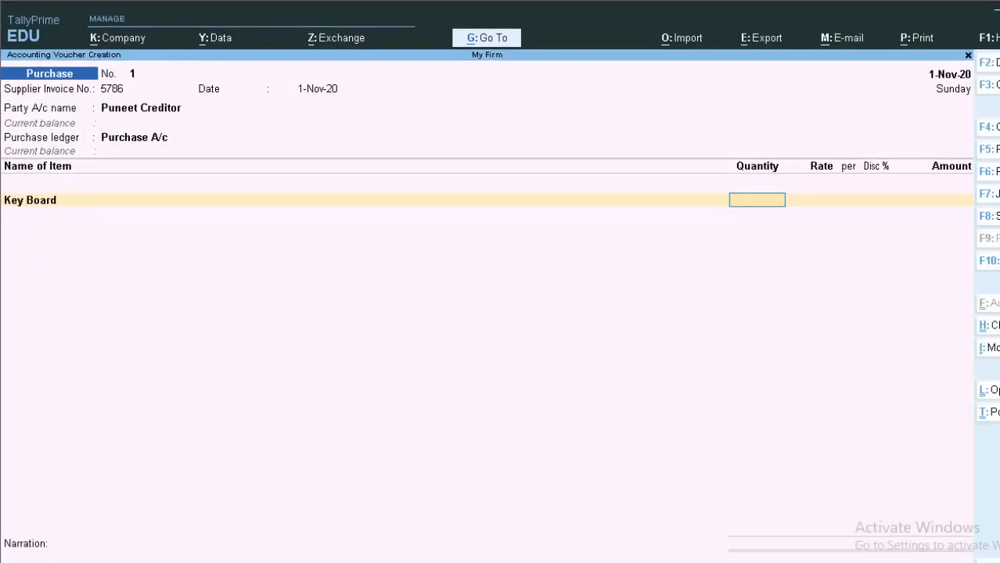
- Enter a quantity of 5 at a rate of 120 for the keyboard line of the purchase voucher
{"action": "type", "text": "5"}
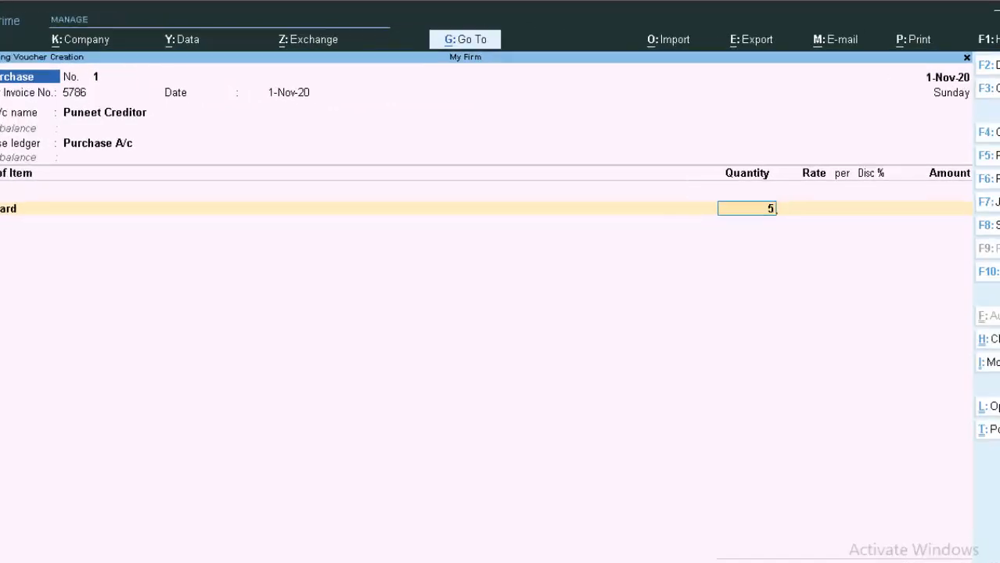
{"action": "key", "text": "Return"}
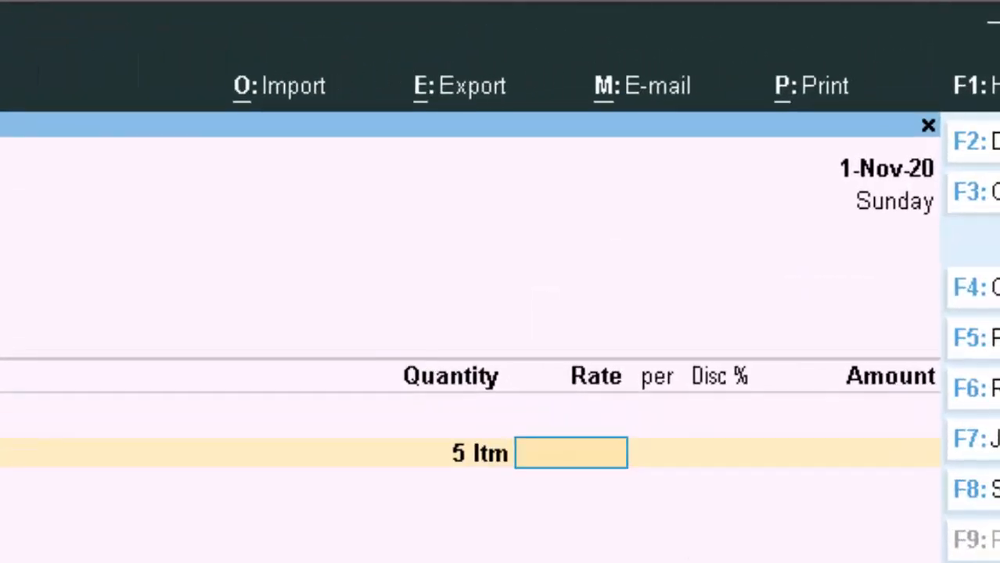
{"action": "type", "text": "120"}
{"action": "key", "text": "Return"}
{"action": "key", "text": "Return"}
{"action": "key", "text": "Return"}
{"action": "key", "text": "Return"}
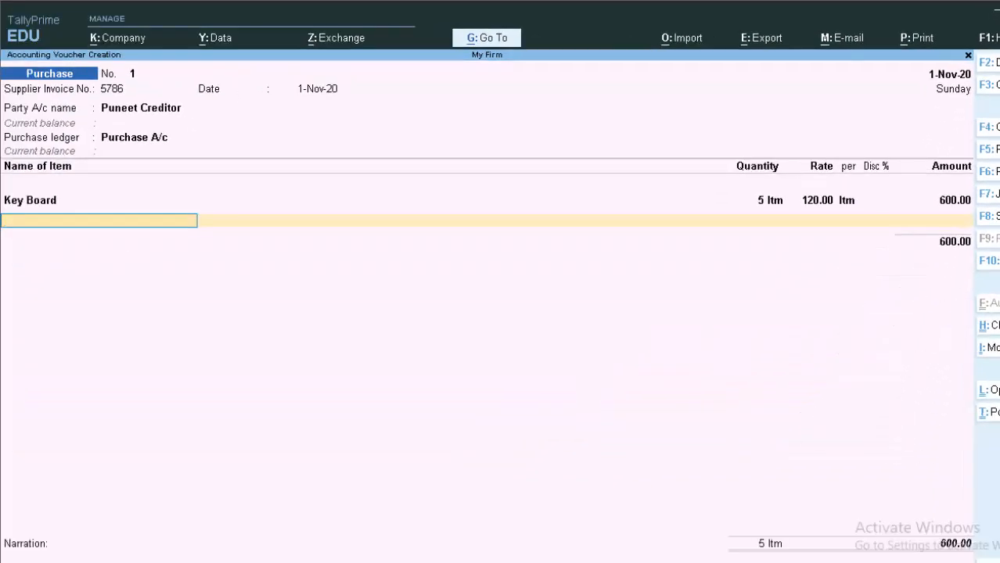
- End the voucher's item and ledger lists without additional entries, save the purchase voucher and leave voucher entry
{"action": "key", "text": "Return"}
{"action": "type", "text": "C"}
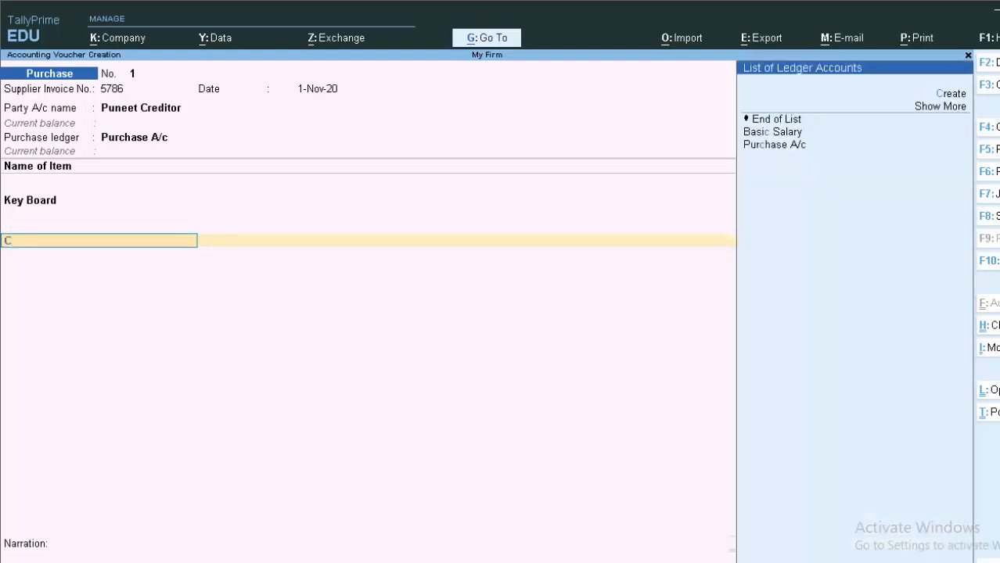
{"action": "key", "text": "BackSpace"}
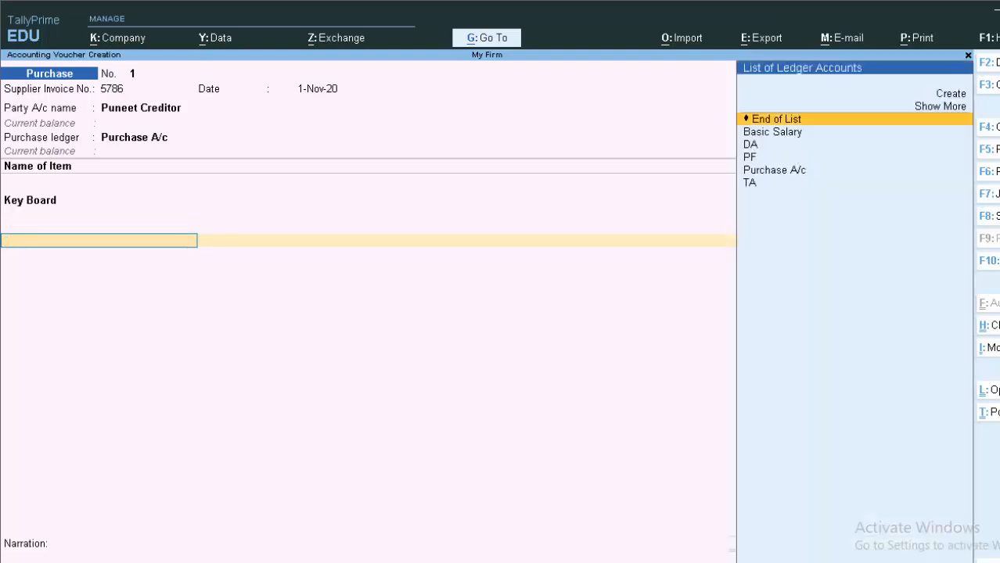
{"action": "key", "text": "Return"}
{"action": "key", "text": "Return"}
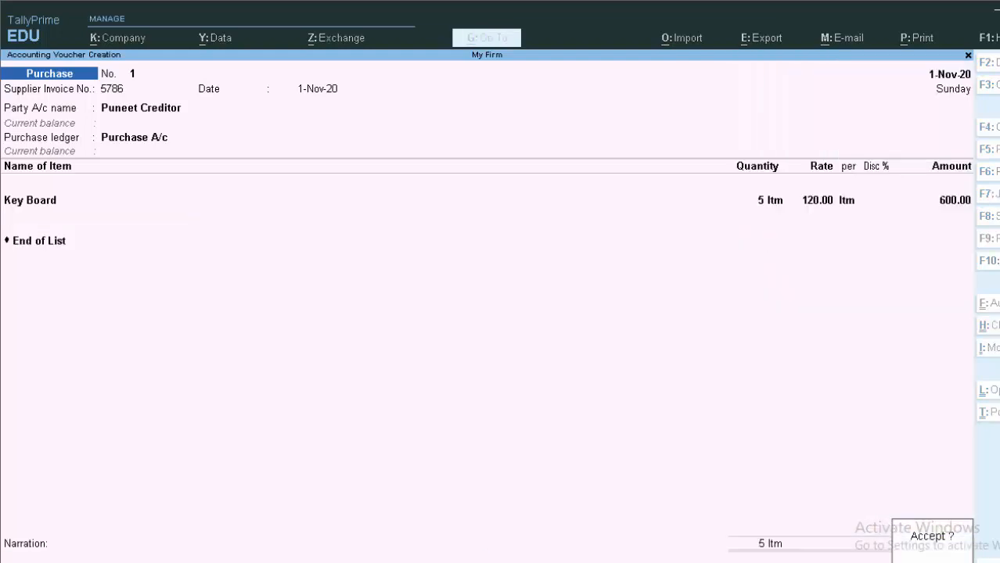
{"action": "key", "text": "Return"}
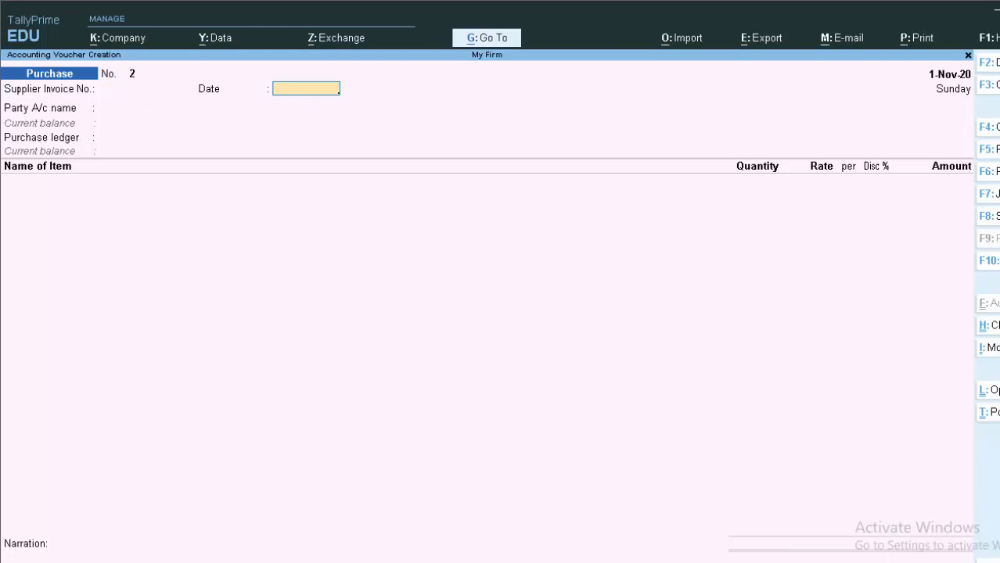
{"action": "key", "text": "Escape"}
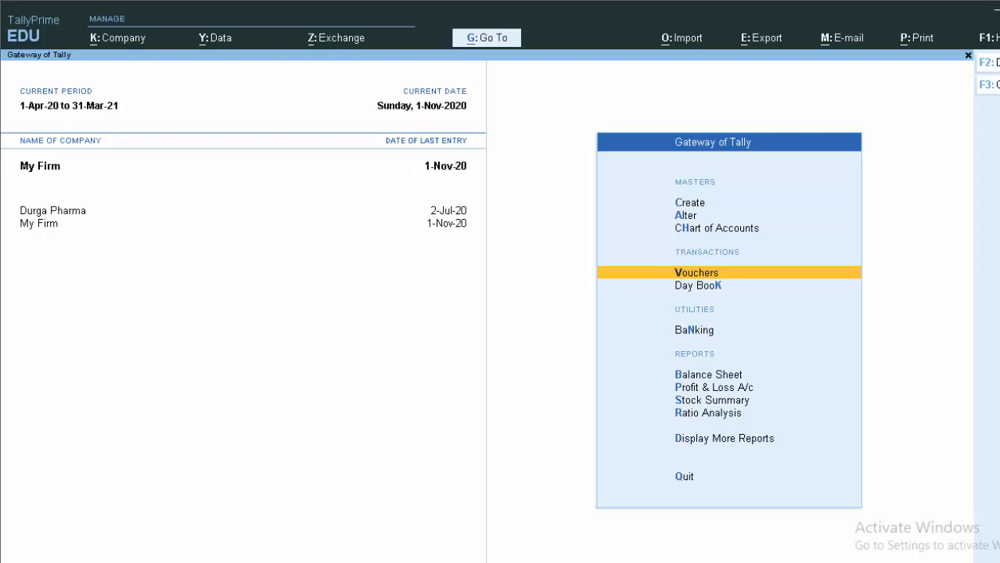
- Start a Payment voucher and set its date to 2-12-20
{"action": "key", "text": "Return"}
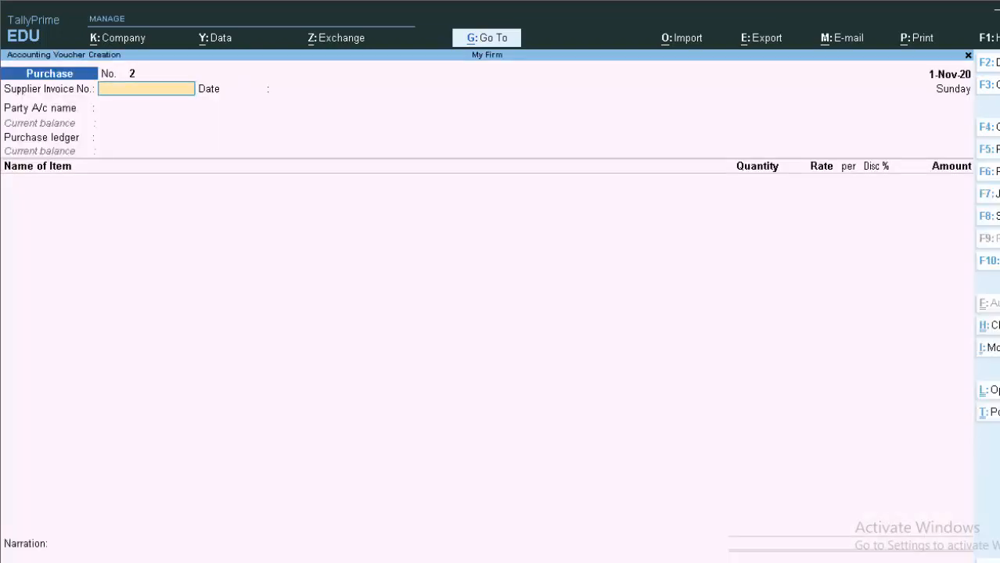
{"action": "key", "text": "F5"}
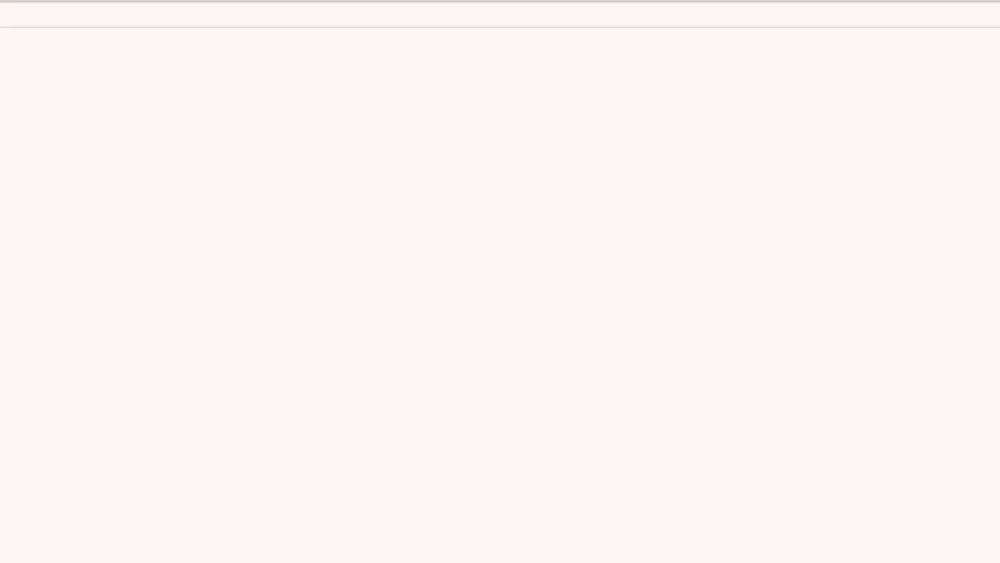
{"action": "key", "text": "F2"}
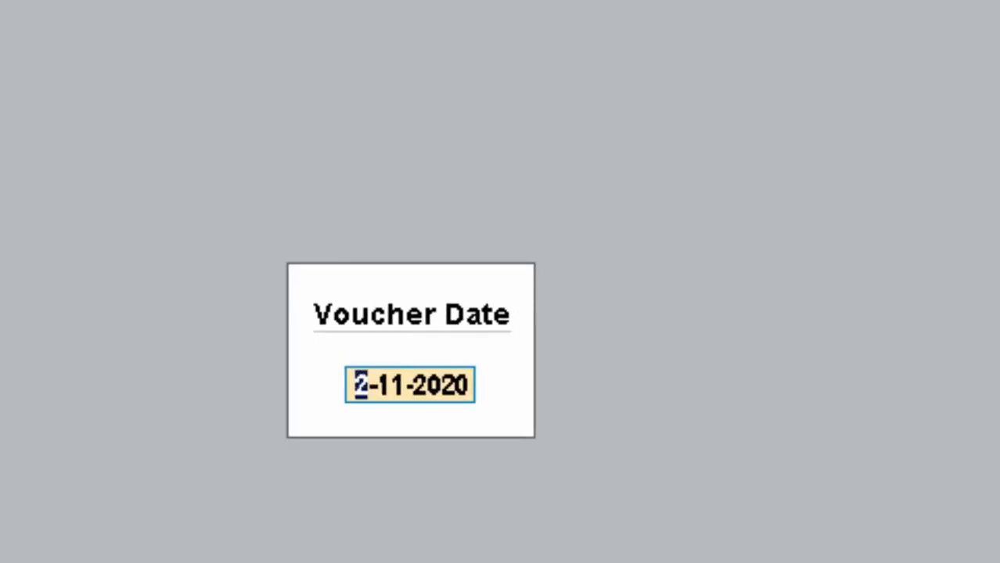
{"action": "type", "text": "2"}
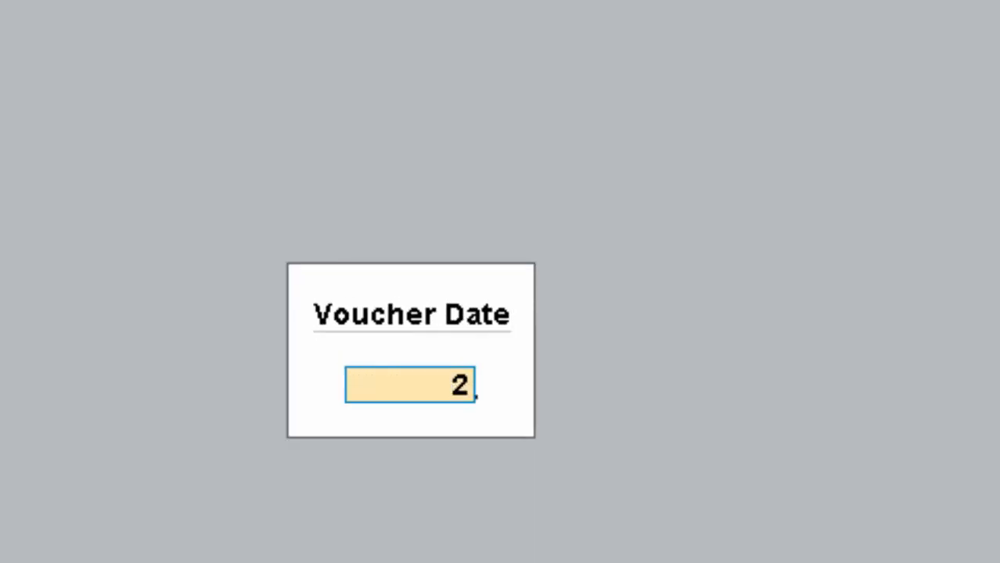
{"action": "type", "text": "-12-2"}
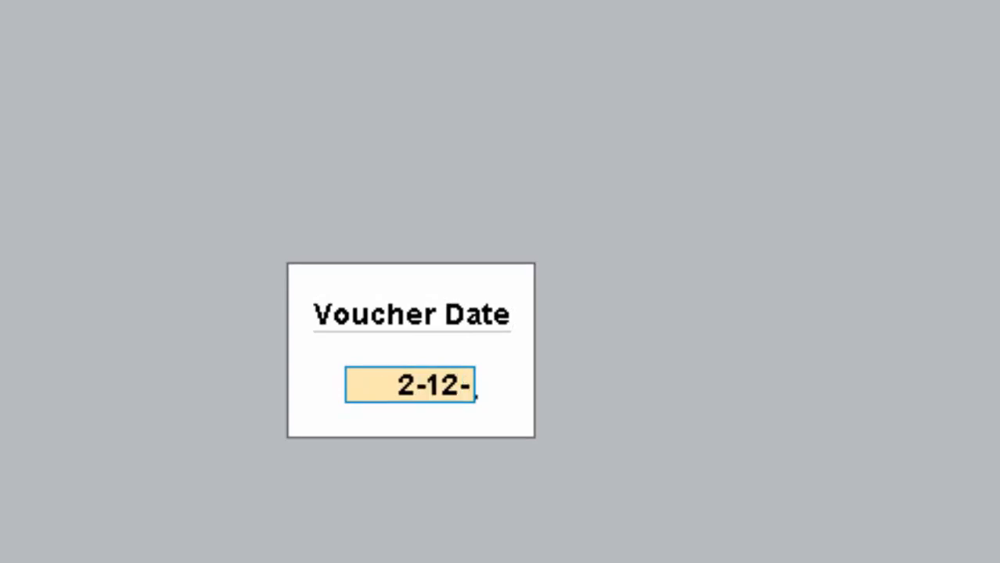
{"action": "type", "text": "0"}
{"action": "key", "text": "Return"}
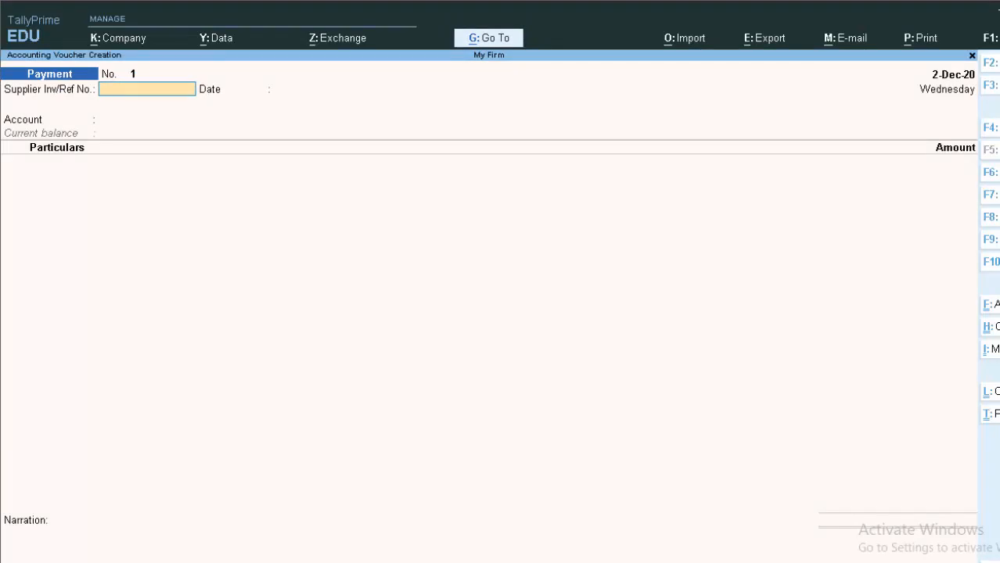
- Enter supplier invoice/reference number 786988 in the payment voucher and keep its date as 2-Dec-20
{"action": "type", "text": "786988"}
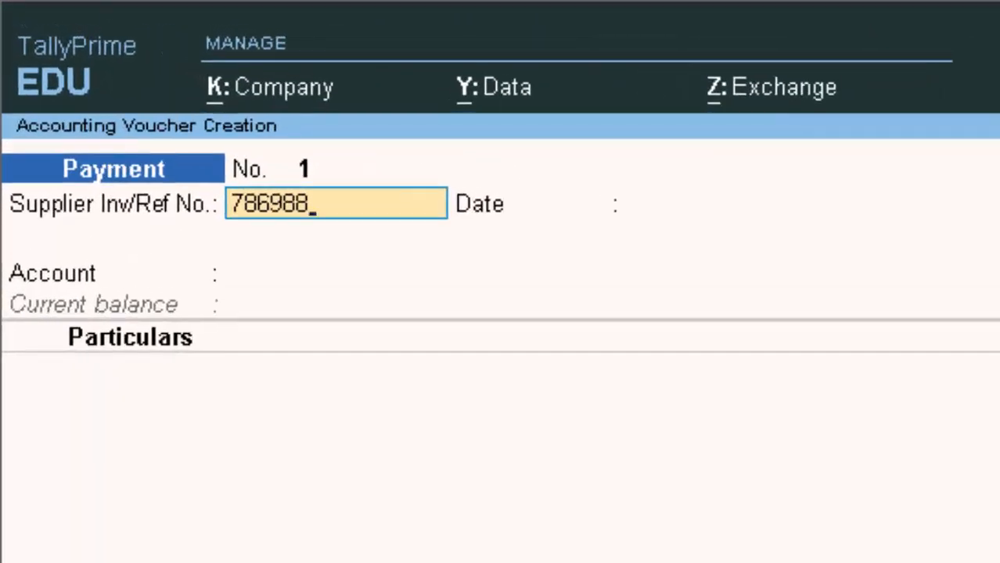
{"action": "key", "text": "Return"}
{"action": "key", "text": "Return"}
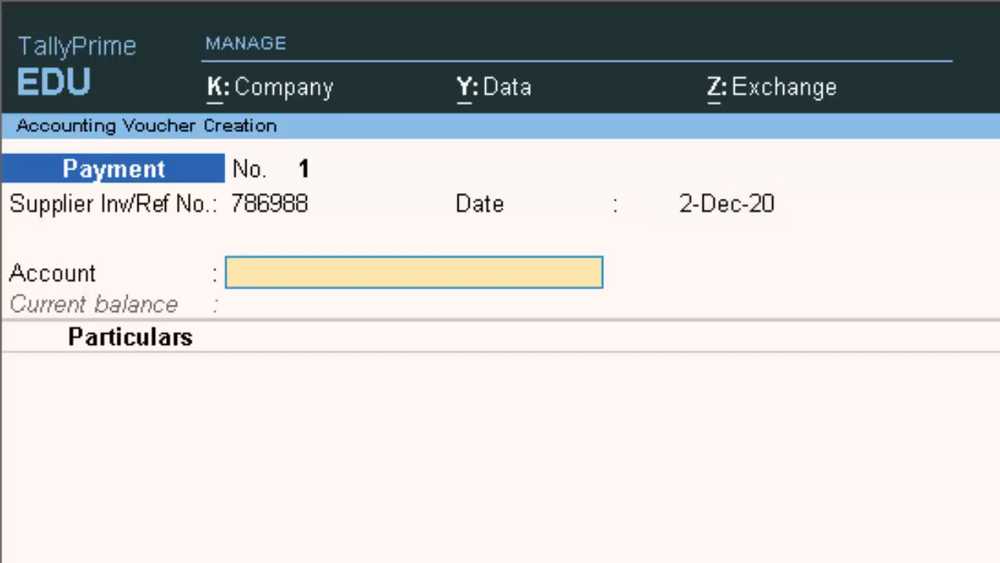
{"action": "type", "text": "C"}
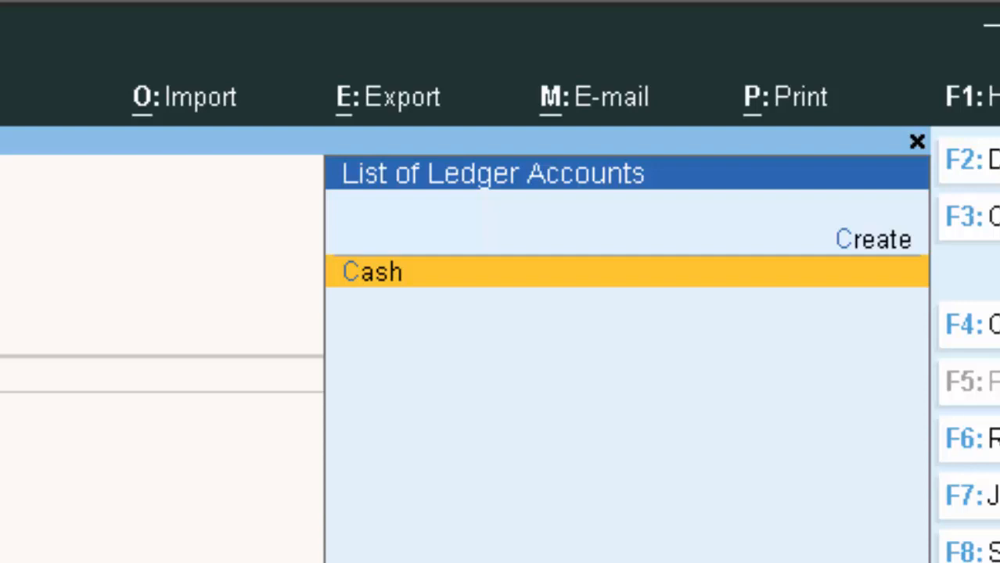
{"action": "key", "text": "Up"}
{"action": "key", "text": "Return"}
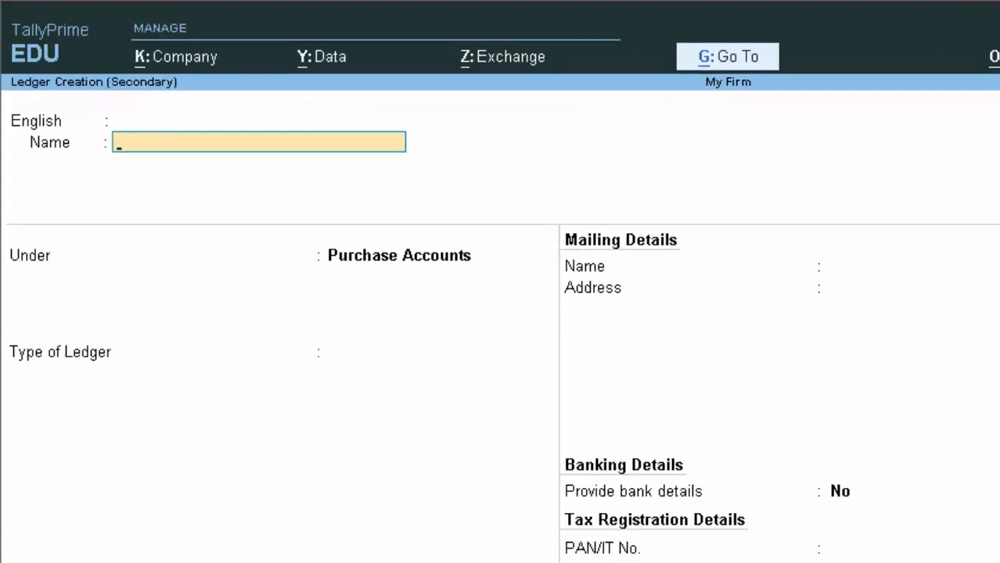
{"action": "key", "text": "Escape"}
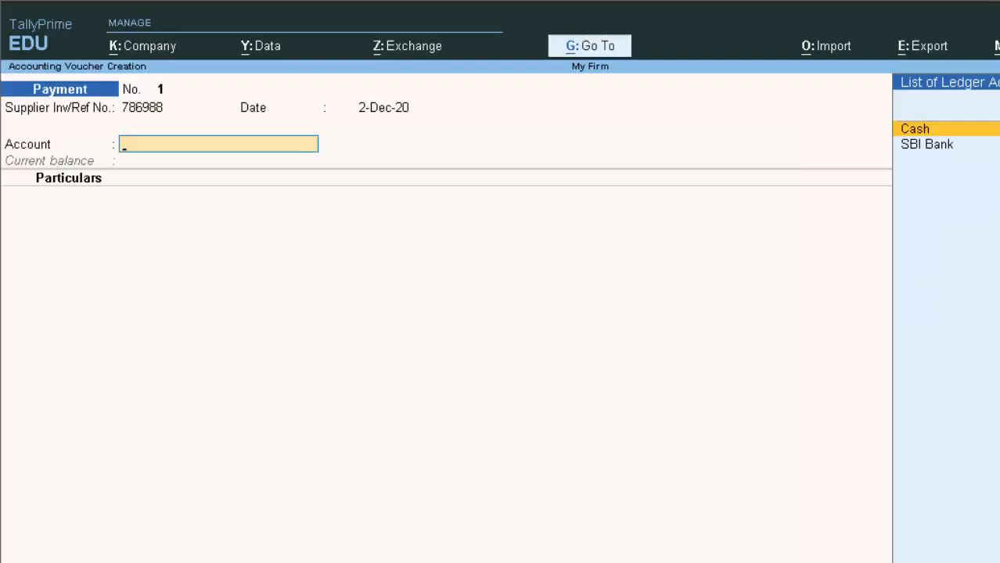
- Start a new ledger from the payment voucher's account field and name it Axis Bank
{"action": "key", "text": "Return"}
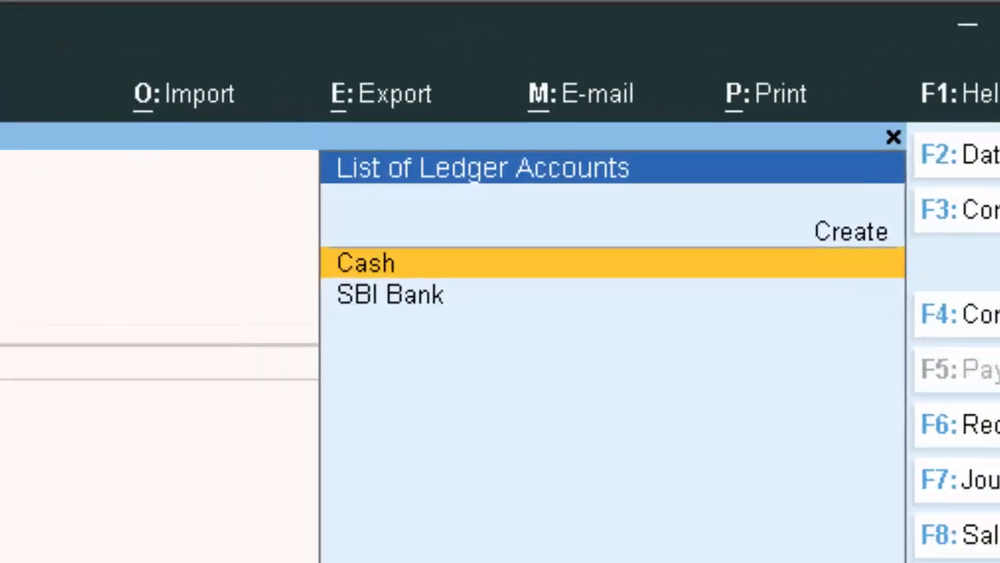
{"action": "key", "text": "Up"}
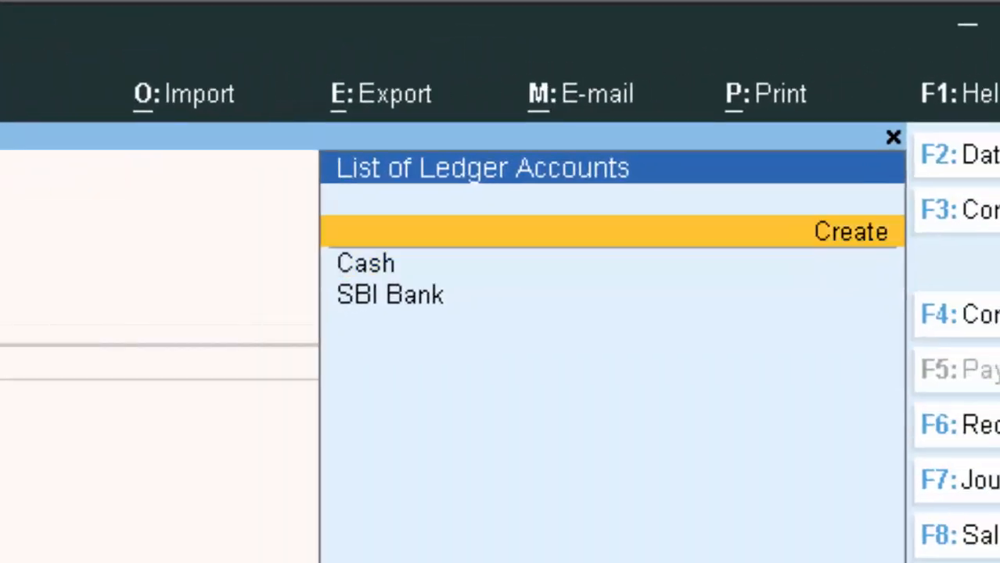
{"action": "key", "text": "Return"}
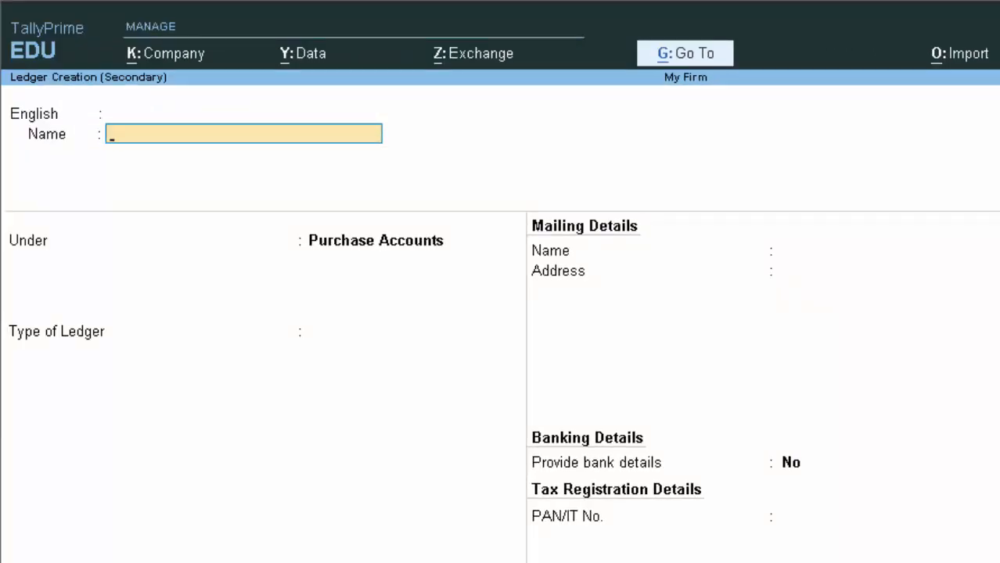
{"action": "type", "text": "Axis"}
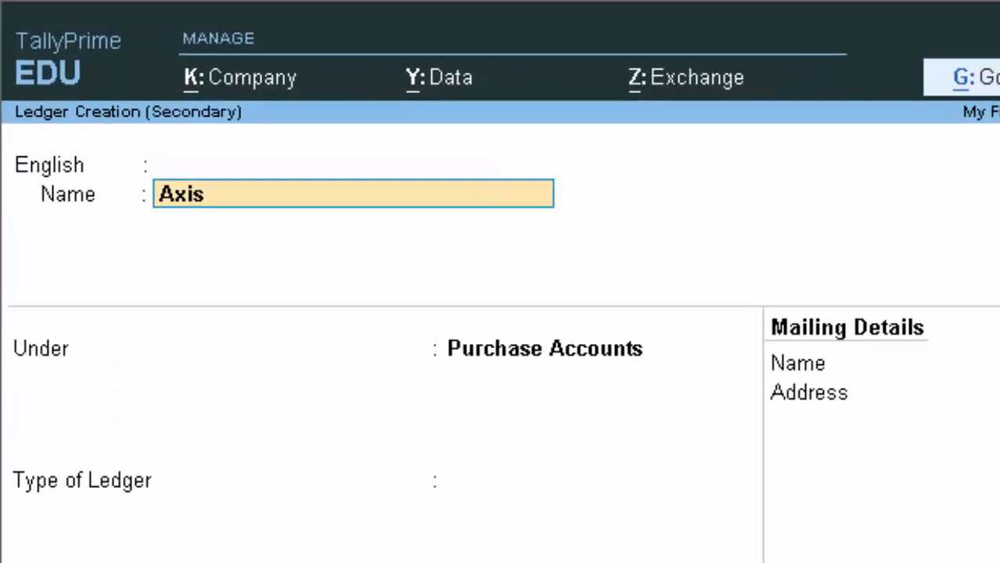
{"action": "type", "text": " Bank"}
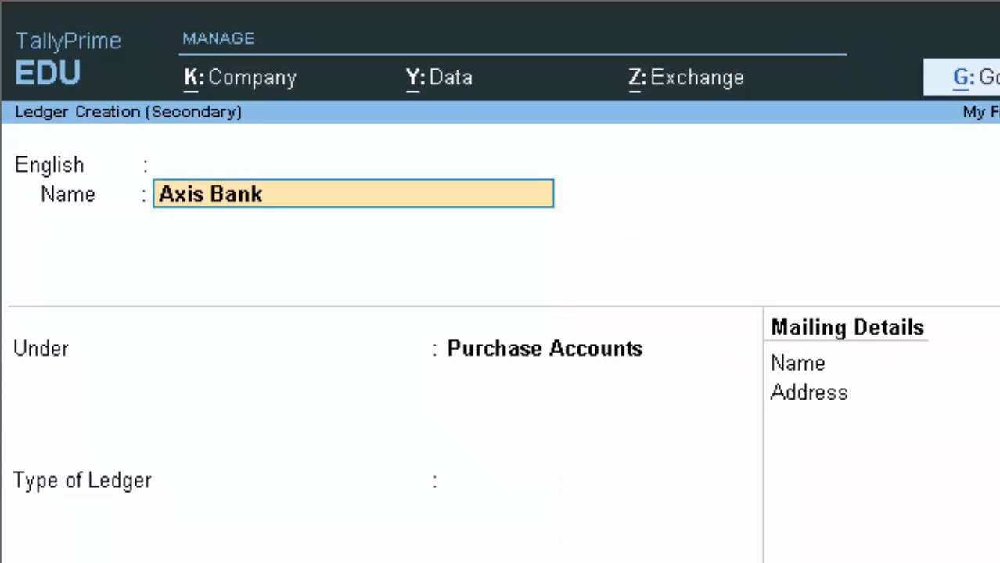
{"action": "key", "text": "Return"}
{"action": "key", "text": "Return"}
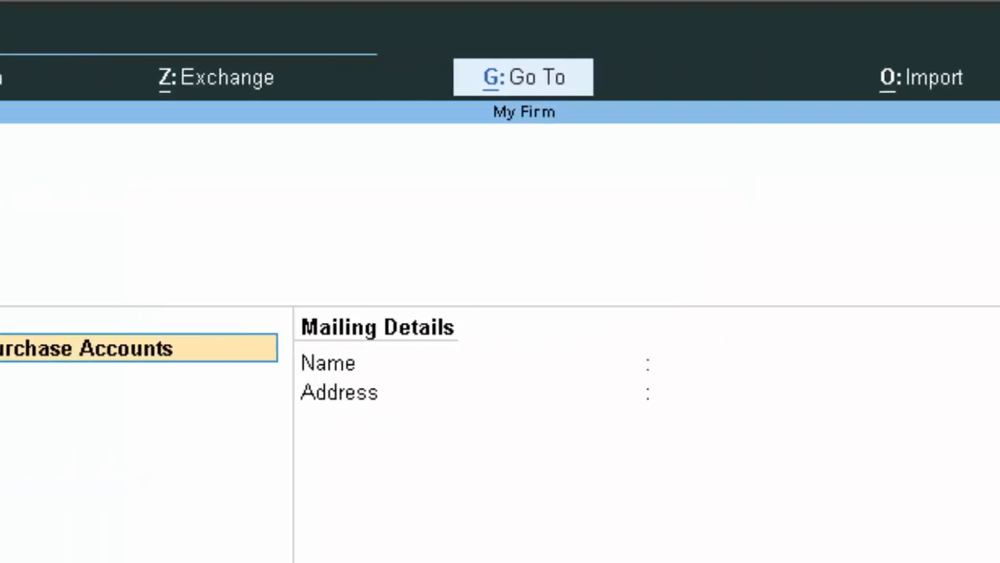
- Place the Axis Bank ledger under Bank Accounts and enter the bank account number
{"action": "type", "text": "b"}
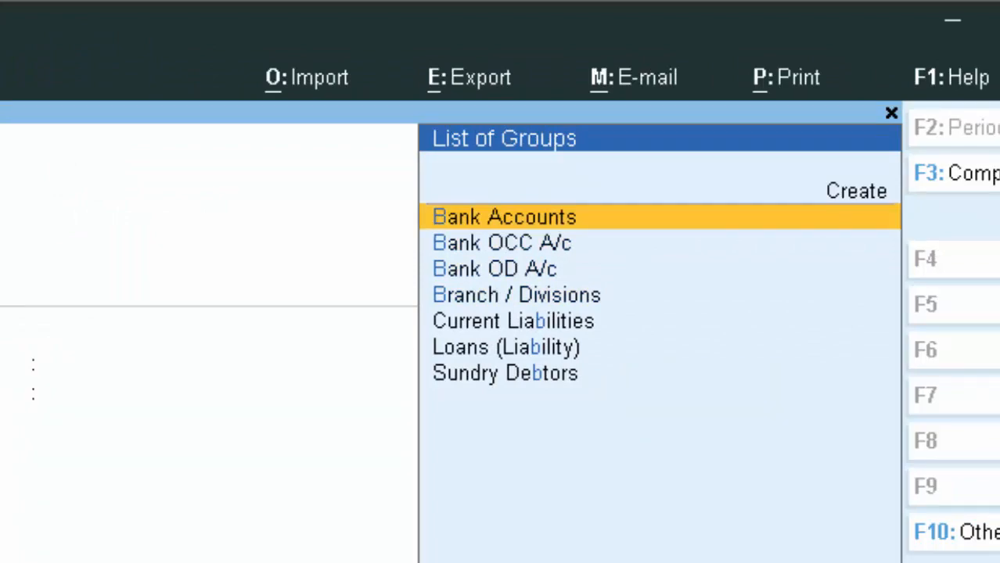
{"action": "key", "text": "Return"}
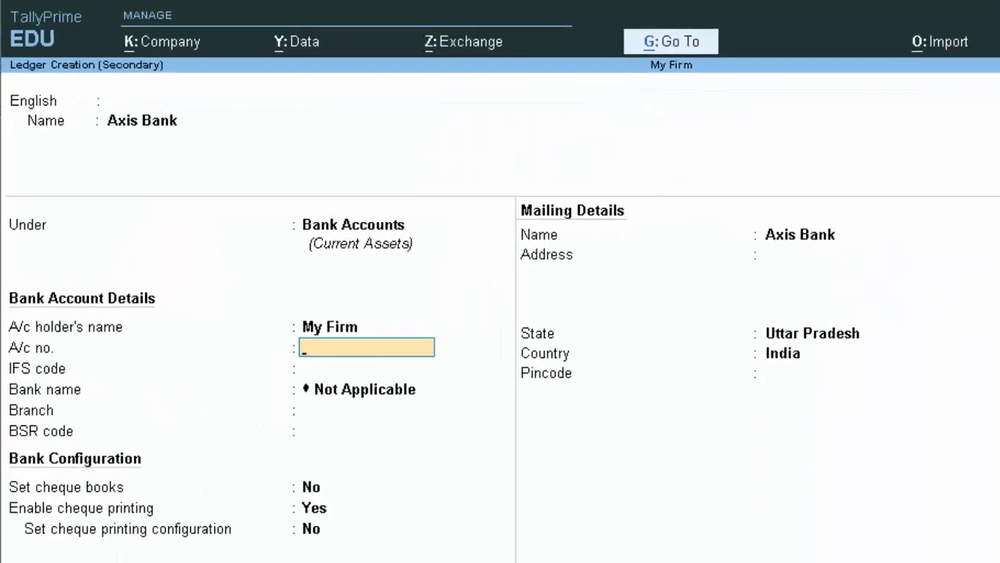
{"action": "type", "text": "1"}
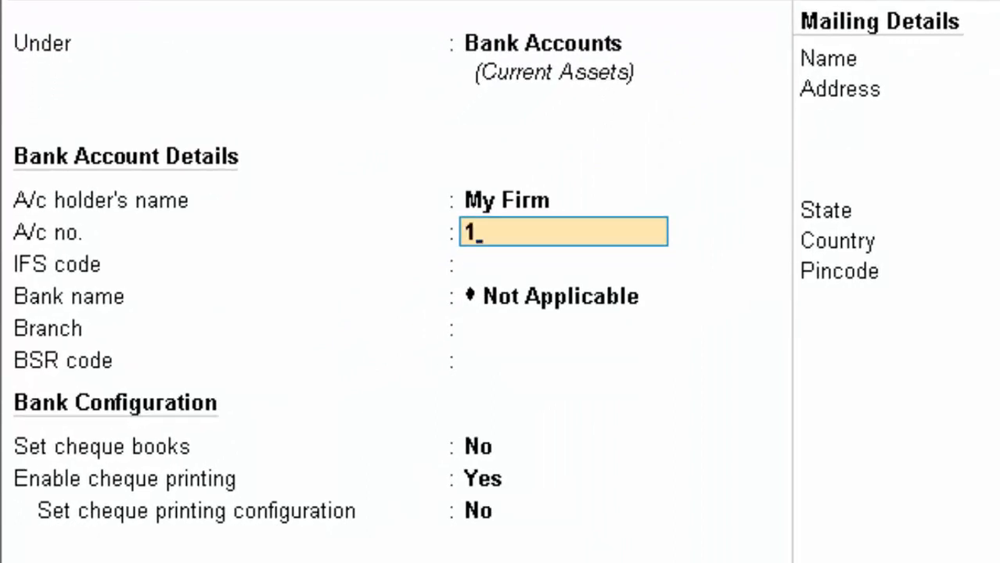
{"action": "type", "text": "87700"}
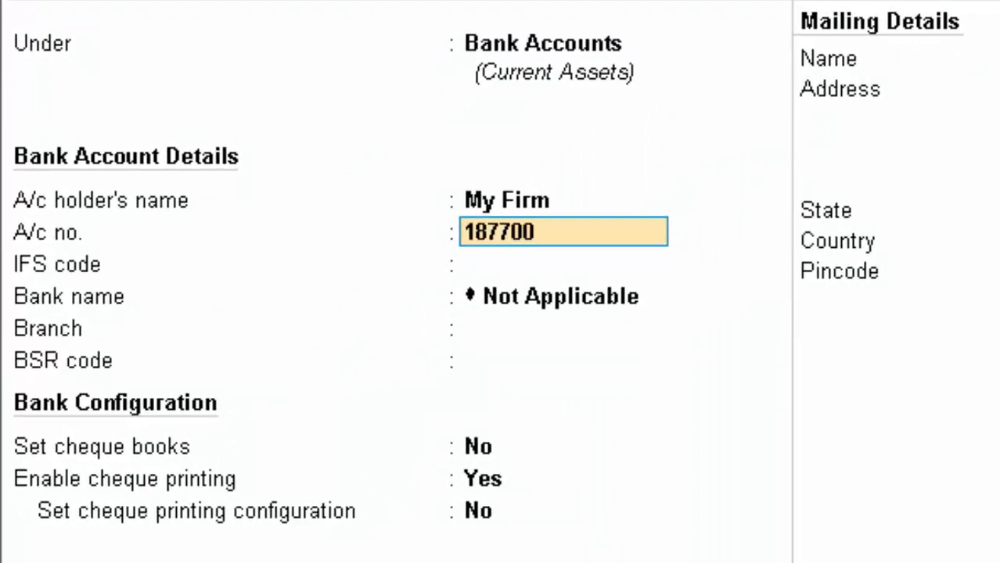
{"action": "type", "text": "12345678"}
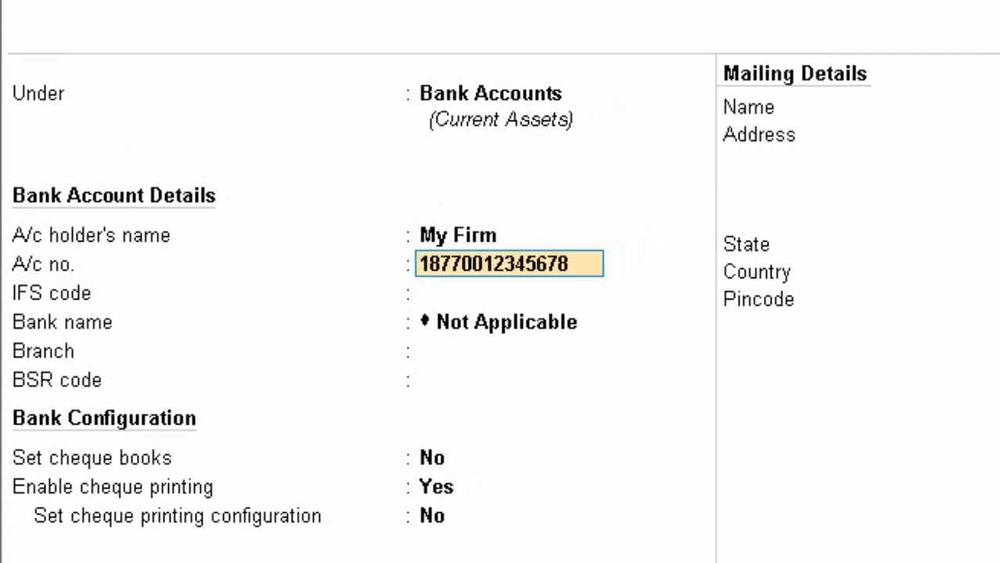
{"action": "type", "text": "90"}
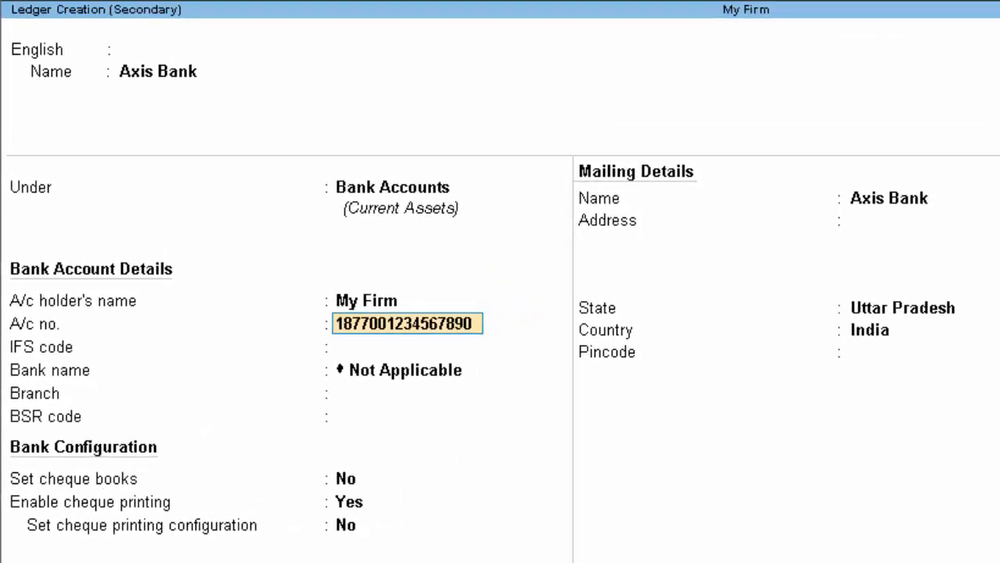
- Leave the IFS code blank and bank name Not Applicable, and set the Axis Bank ledger's branch to Deoria
{"action": "key", "text": "Return"}
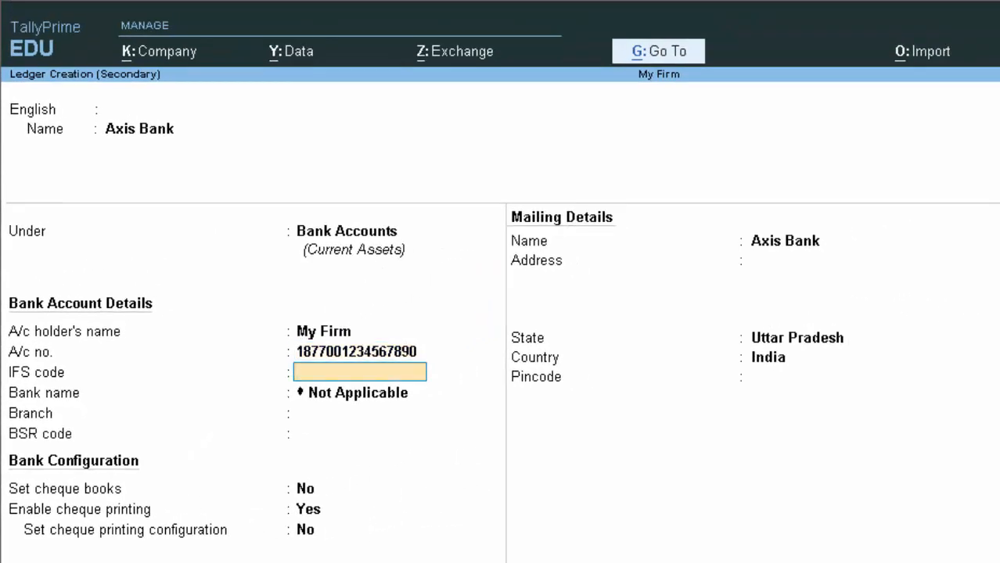
{"action": "key", "text": "Return"}
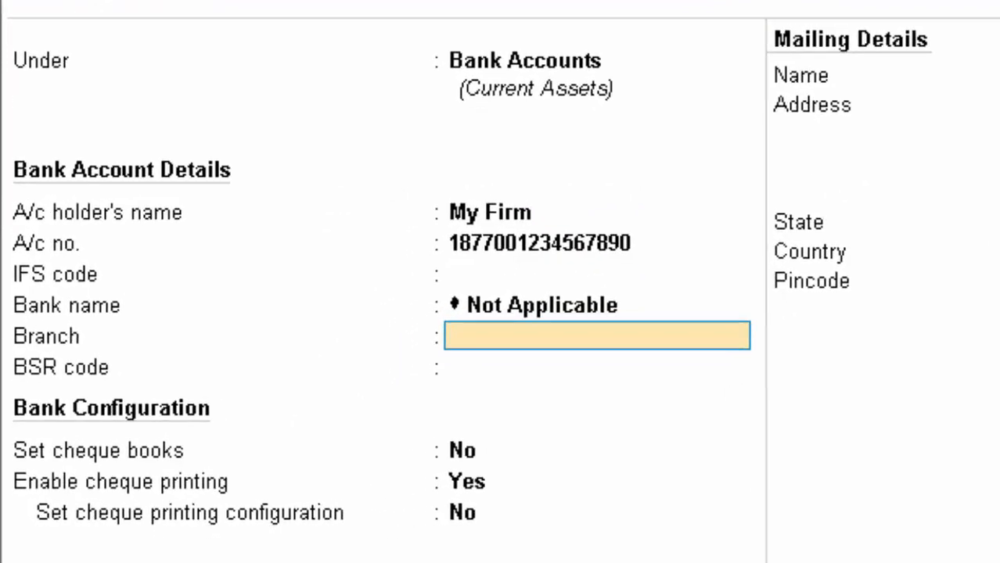
{"action": "type", "text": "Deor"}
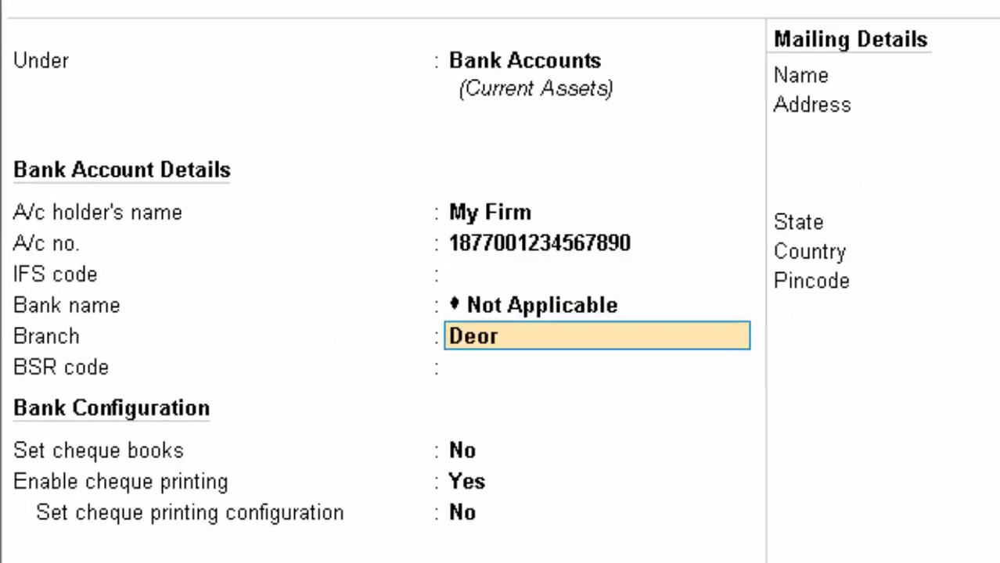
{"action": "type", "text": "ia"}
{"action": "key", "text": "Return"}
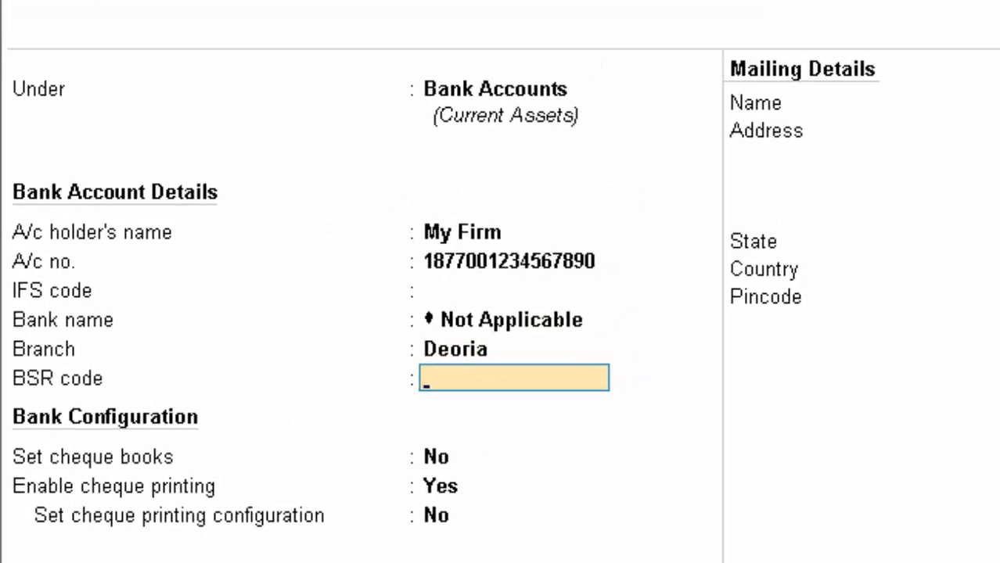
- Keep the remaining bank configuration and mailing details at their defaults and save the Axis Bank ledger
{"action": "key", "text": "Return"}
{"action": "key", "text": "Return"}
{"action": "key", "text": "Return"}
{"action": "key", "text": "Return"}
{"action": "key", "text": "Return"}
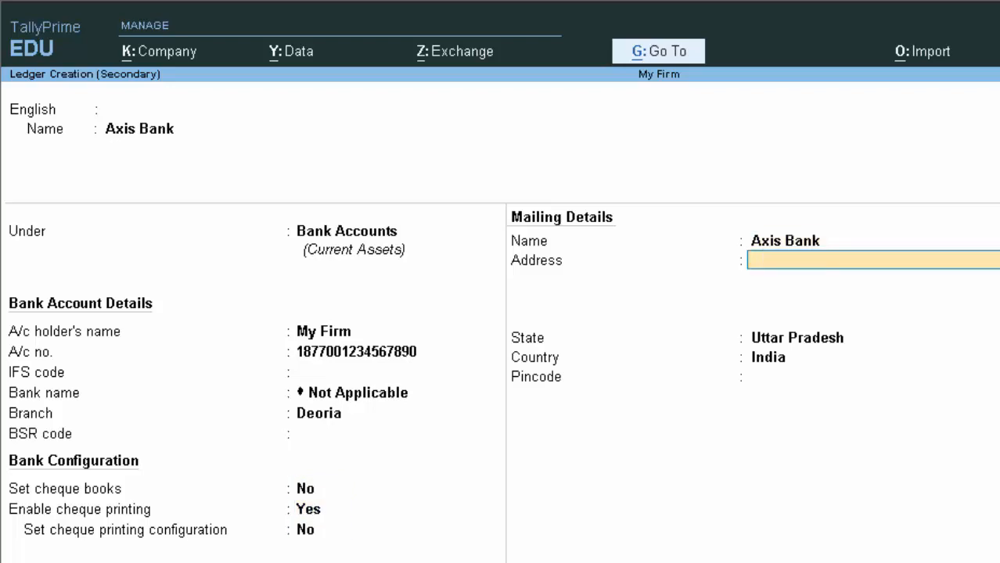
{"action": "key", "text": "Return"}
{"action": "key", "text": "Return"}
{"action": "key", "text": "Return"}
{"action": "key", "text": "Return"}
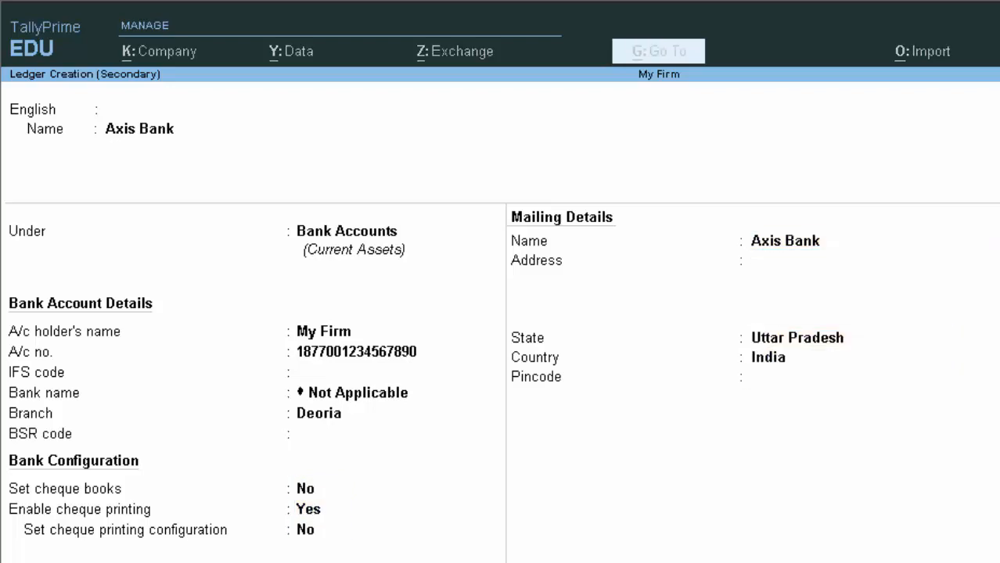
{"action": "key", "text": "Return"}
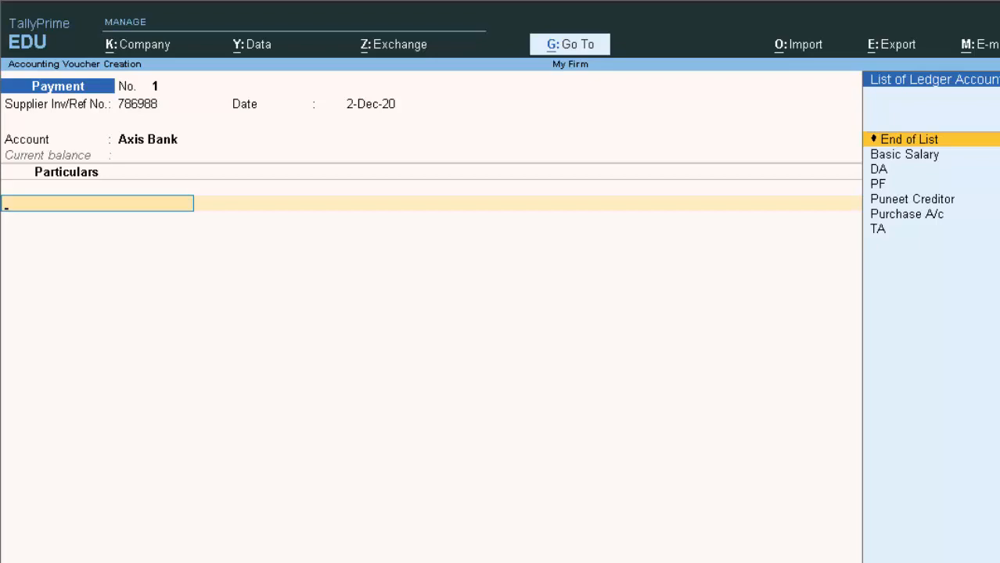
- Try to pay 600 to the creditor ledger from Axis Bank, adjusting it against reference 5786 (Agst Ref)
{"action": "key", "text": "Down"}
{"action": "key", "text": "Down"}
{"action": "key", "text": "Down"}
{"action": "key", "text": "Down"}
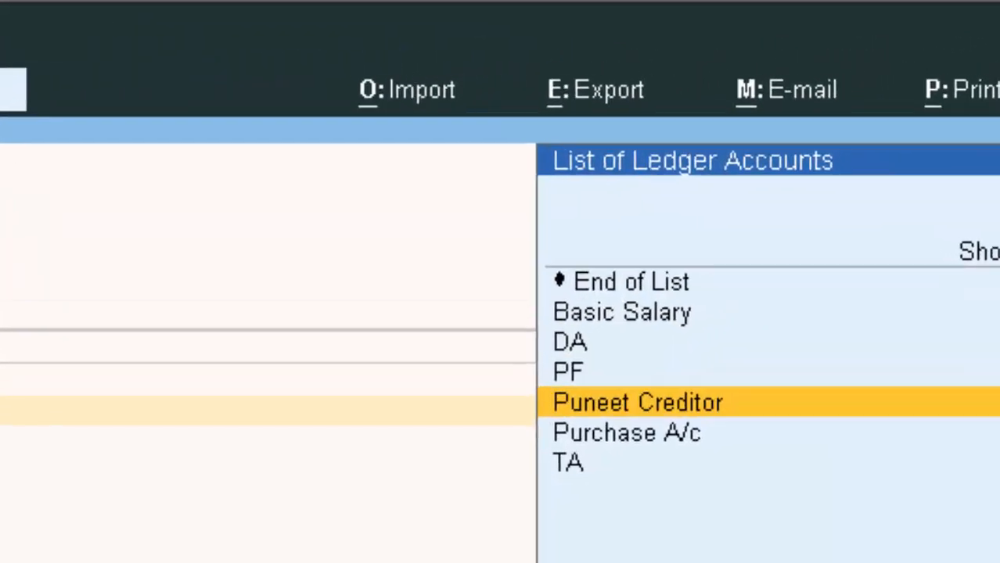
{"action": "key", "text": "Return"}
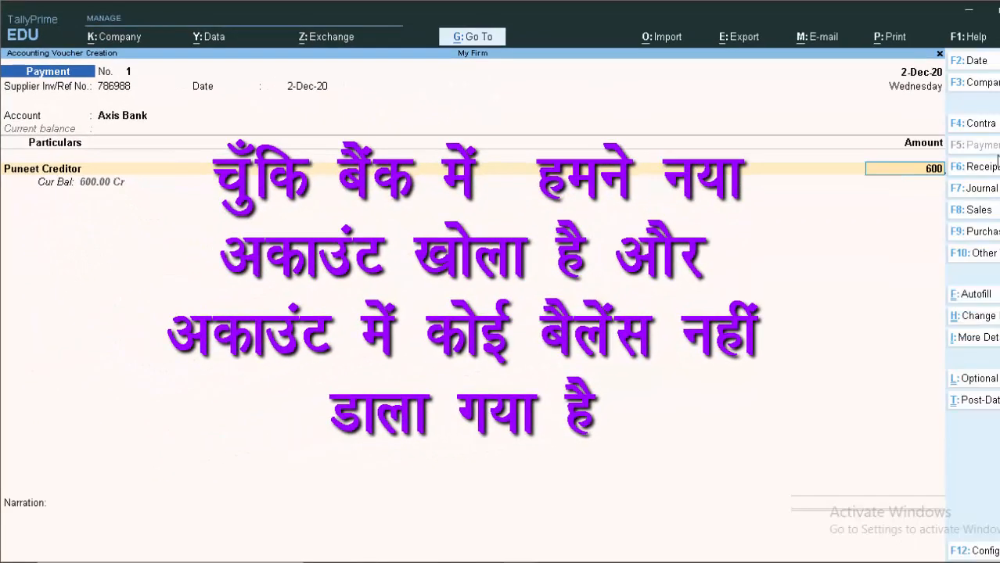
{"action": "key", "text": "Return"}
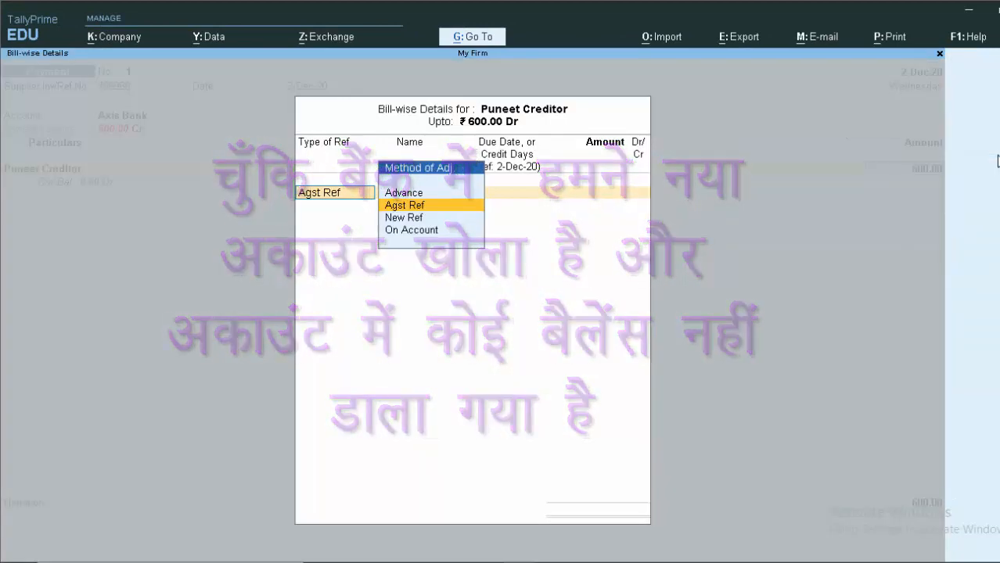
{"action": "key", "text": "Return"}
{"action": "key", "text": "Return"}
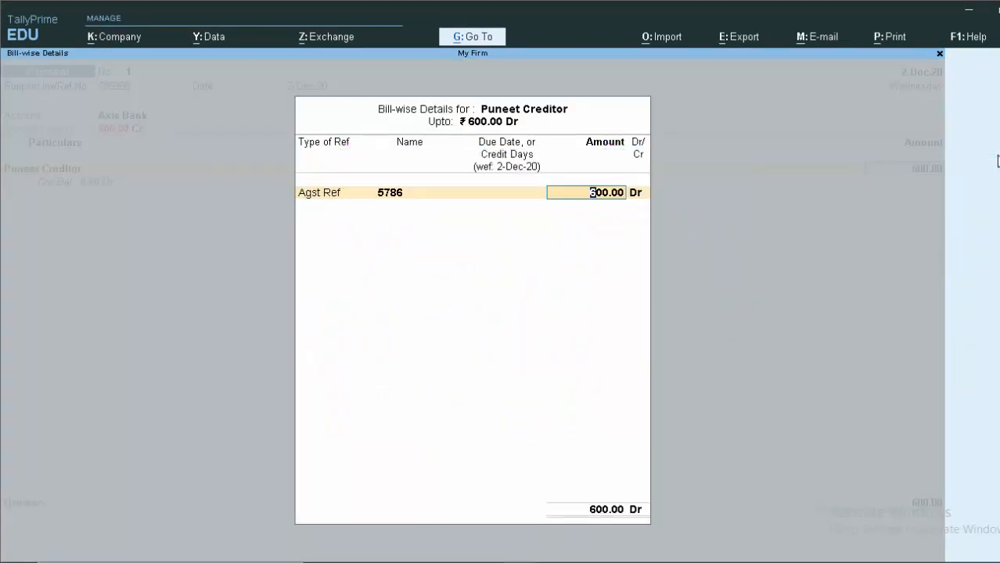
{"action": "key", "text": "Return"}
{"action": "key", "text": "Return"}
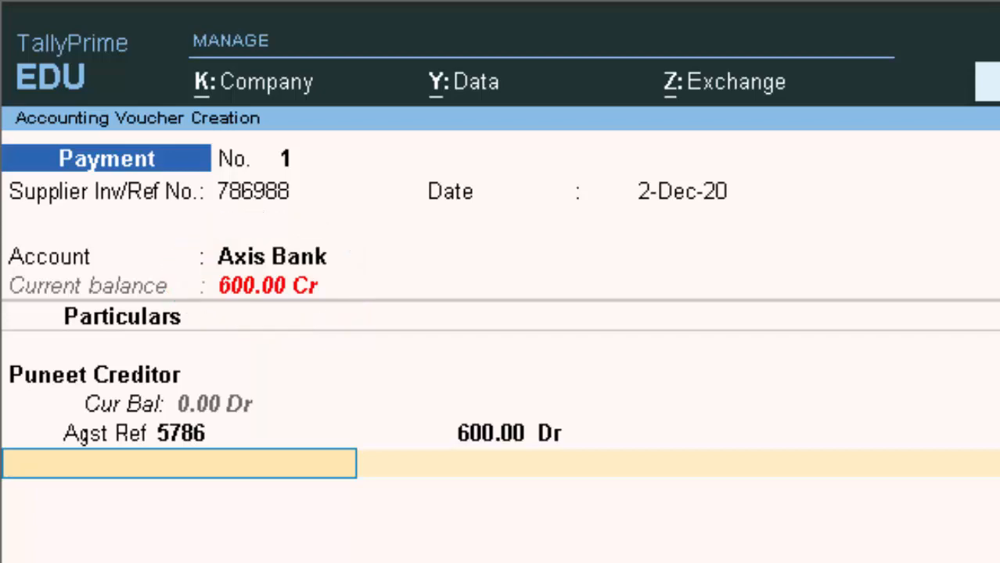
- Discard the unsaved payment voucher and return to the Gateway of Tally
{"action": "key", "text": "BackSpace"}
{"action": "key", "text": "BackSpace"}
{"action": "key", "text": "BackSpace"}
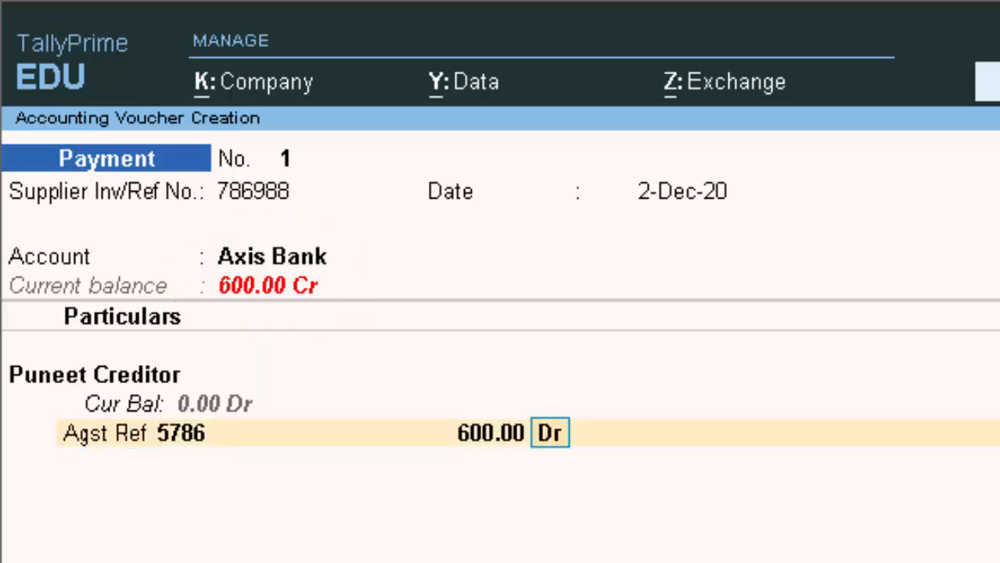
{"action": "key", "text": "BackSpace"}
{"action": "key", "text": "BackSpace"}
{"action": "key", "text": "BackSpace"}
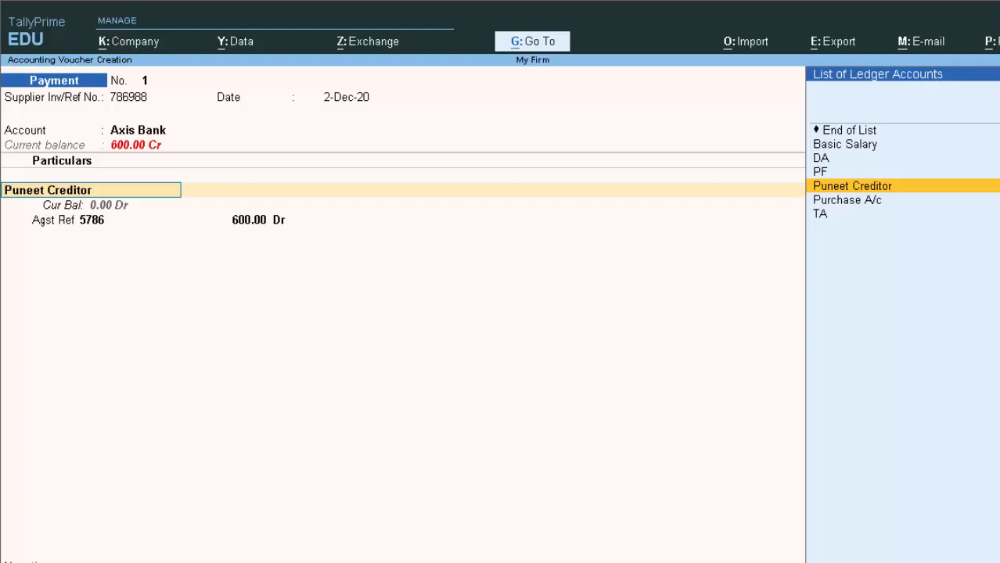
{"action": "key", "text": "Escape"}
{"action": "key", "text": "Escape"}
{"action": "key", "text": "Escape"}
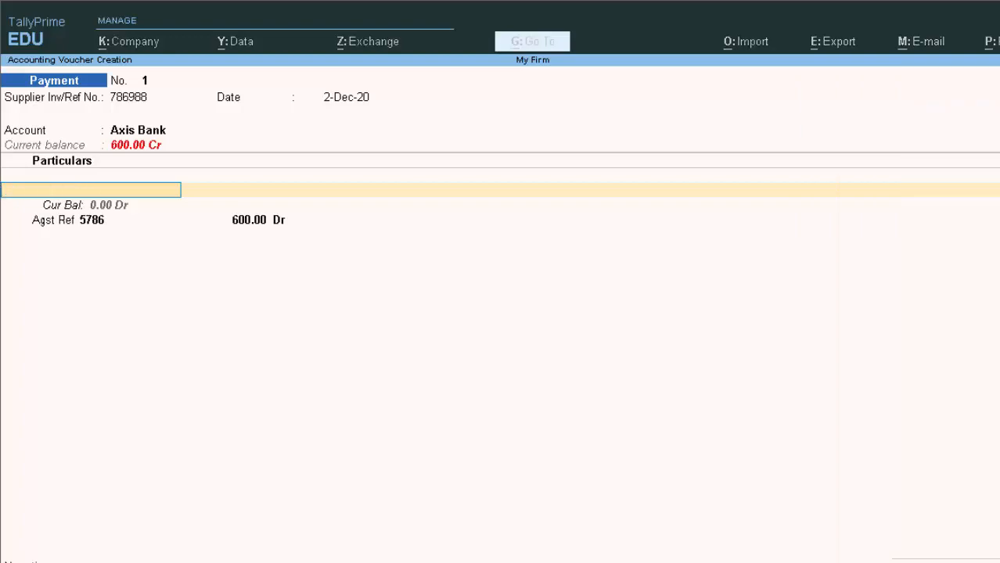
- Open the Axis Bank ledger for alteration from the accounting masters
{"action": "key", "text": "Up"}
{"action": "key", "text": "Up"}
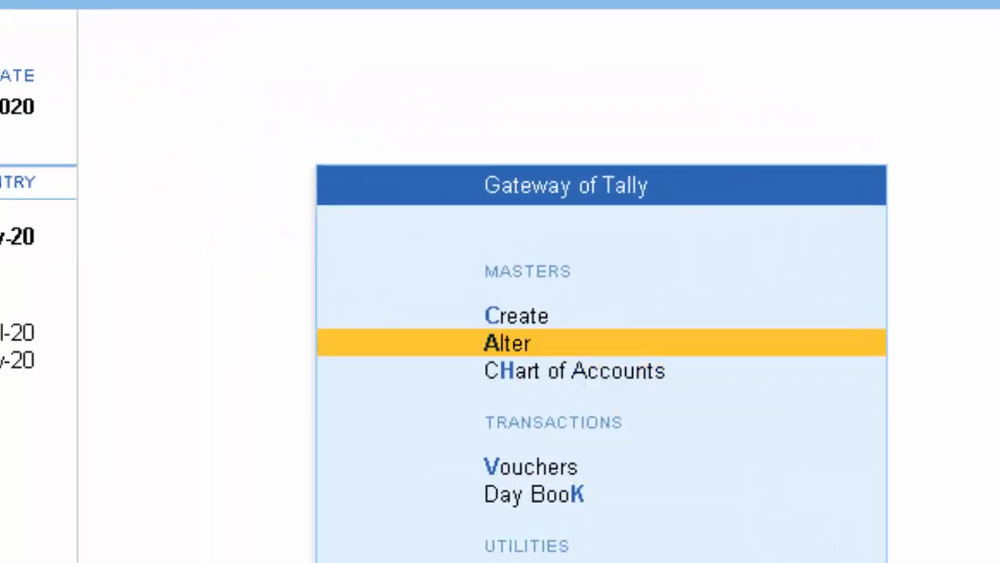
{"action": "key", "text": "Return"}
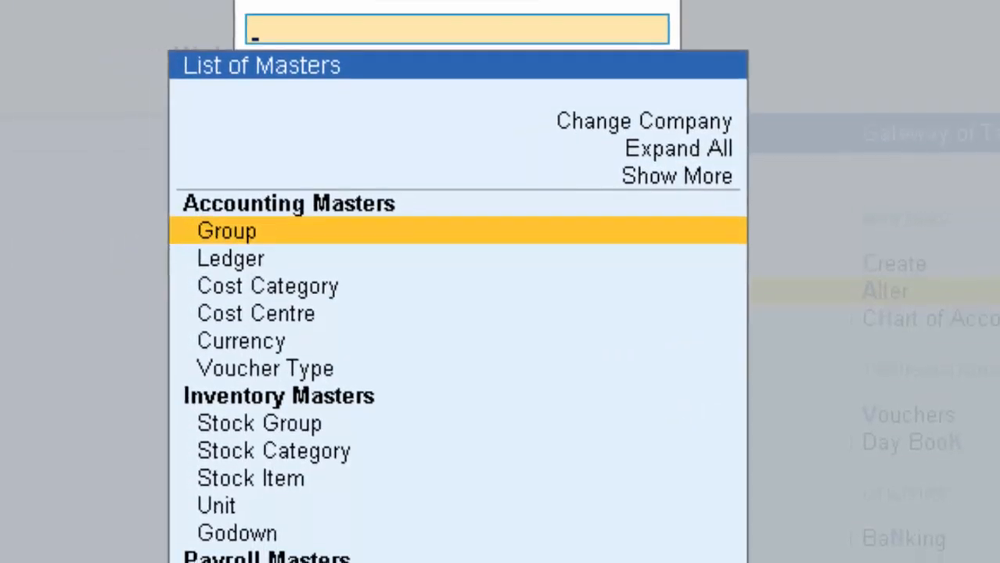
{"action": "key", "text": "Down"}
{"action": "key", "text": "Return"}
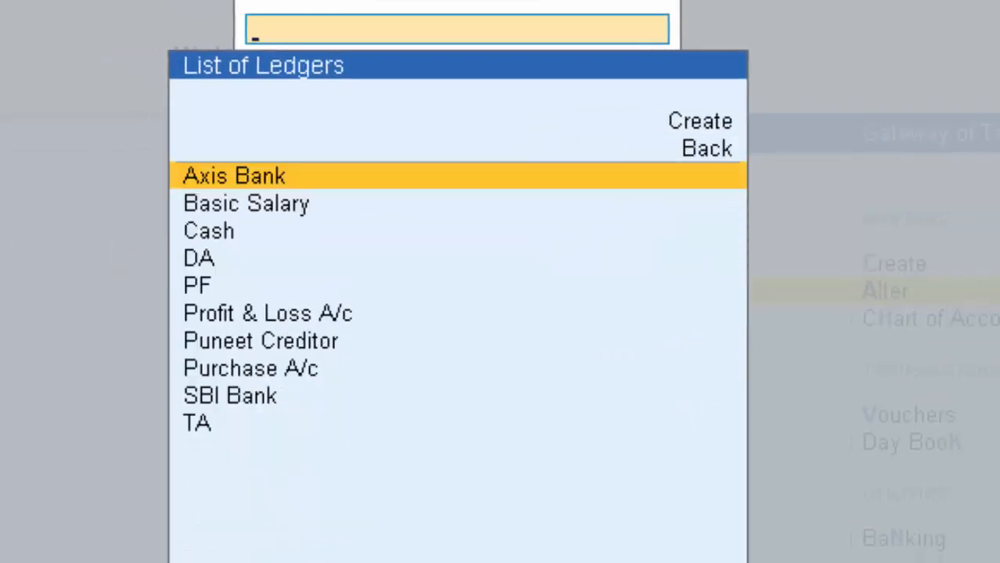
{"action": "key", "text": "Return"}
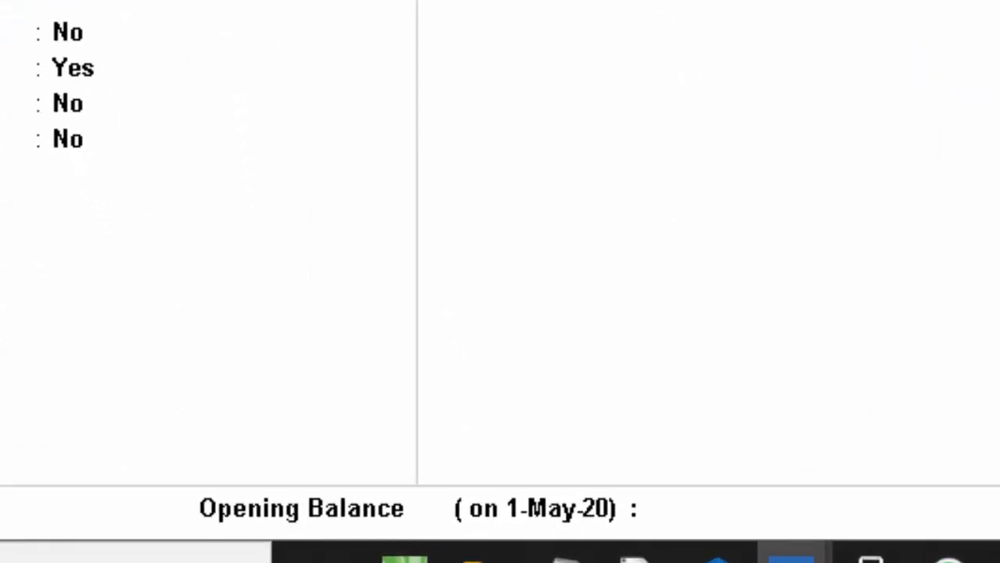
- Set the Axis Bank ledger's opening balance to 7000, save it, and return to the Gateway of Tally
{"action": "key", "text": "Return"}
{"action": "key", "text": "Return"}
{"action": "key", "text": "Return"}
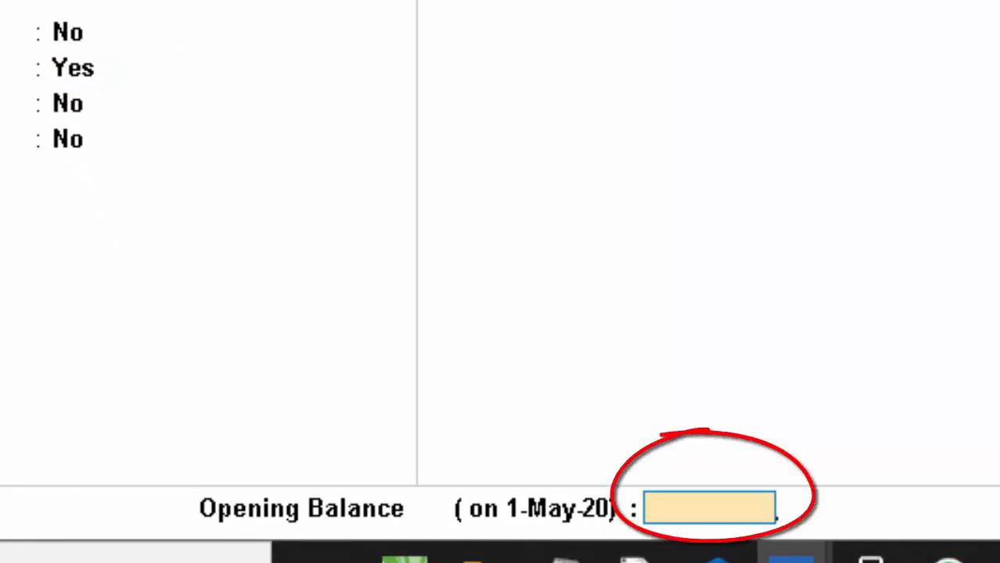
{"action": "type", "text": "700"}
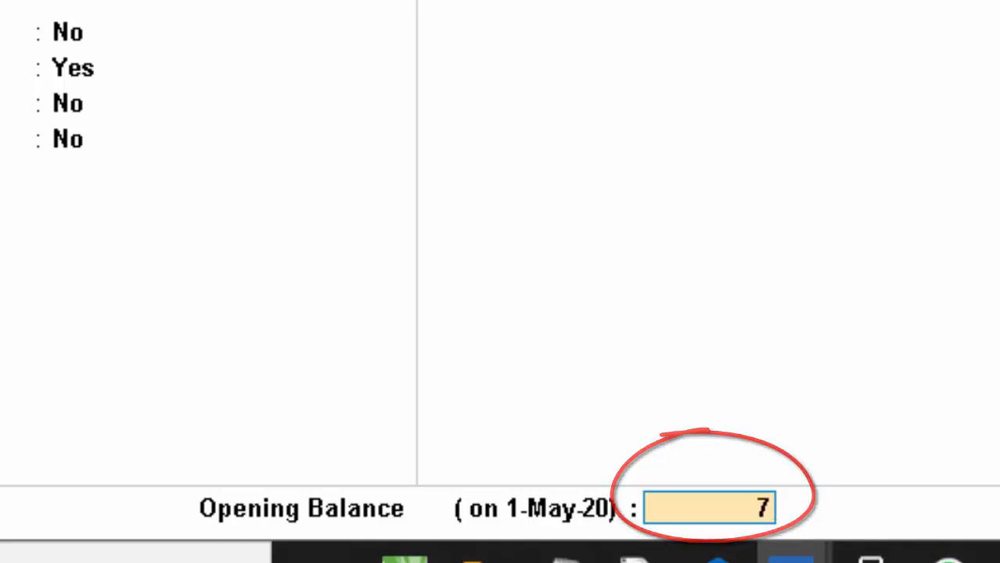
{"action": "type", "text": "00"}
{"action": "key", "text": "Return"}
{"action": "key", "text": "Return"}
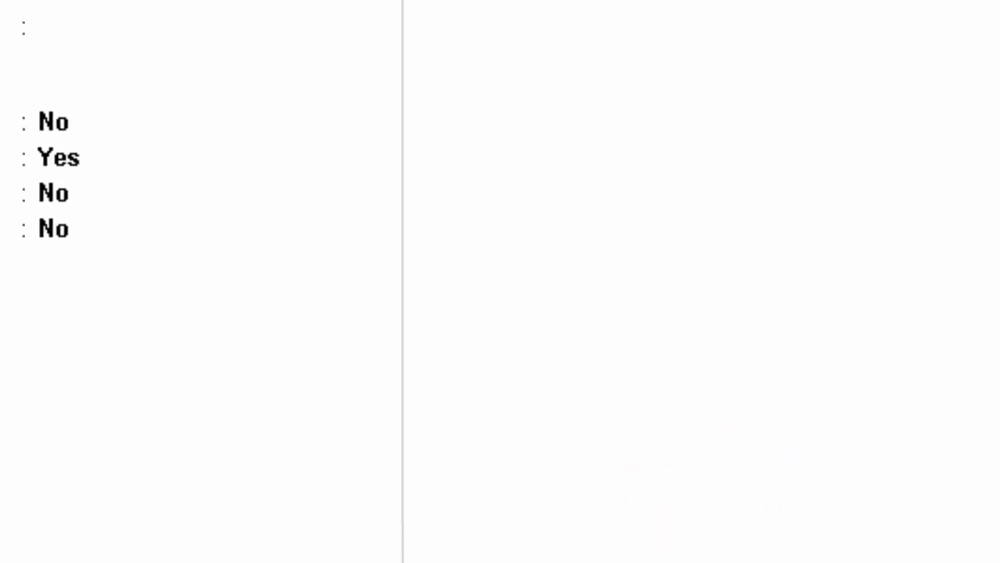
{"action": "key", "text": "Return"}
{"action": "key", "text": "Escape"}
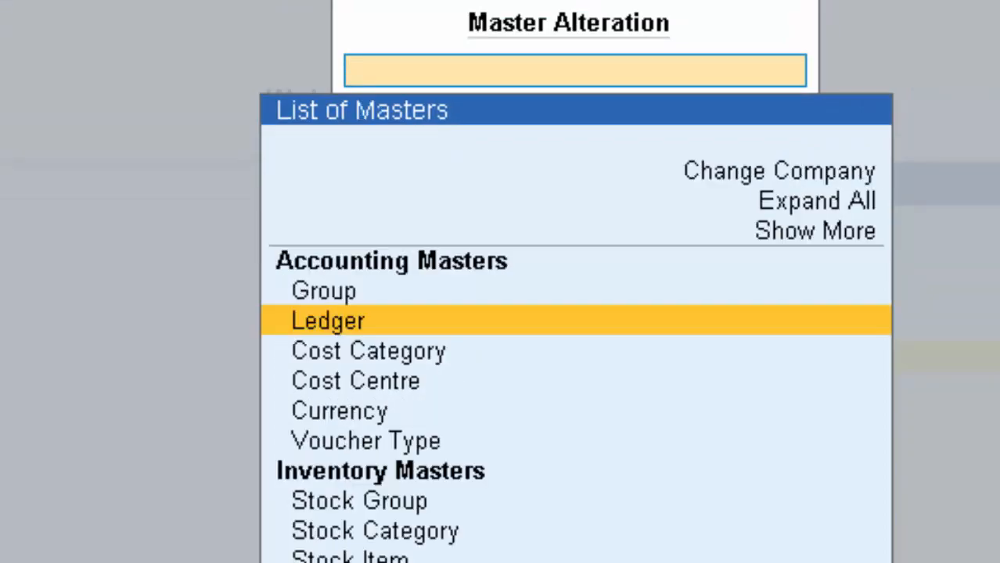
{"action": "key", "text": "Escape"}
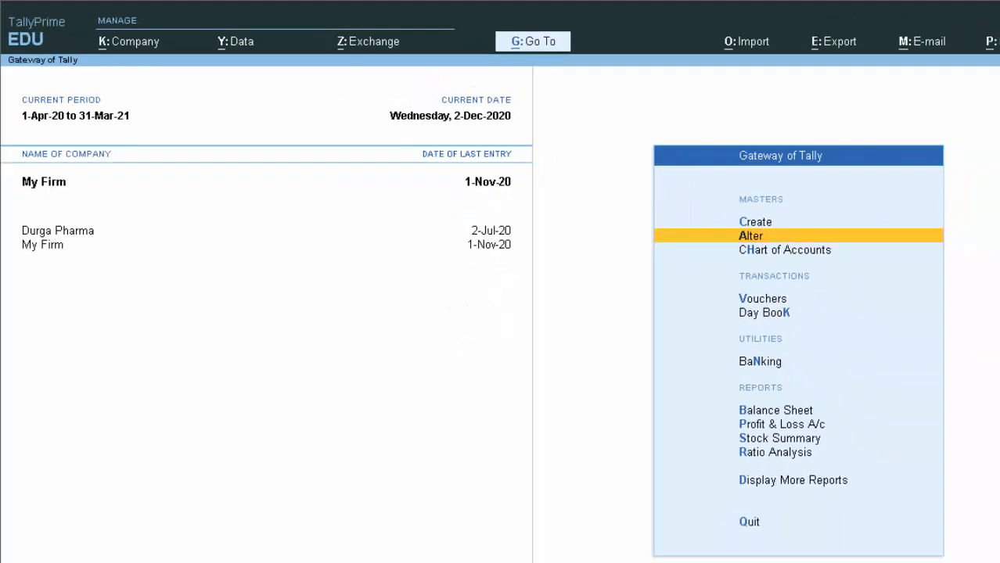
- Start a new Payment voucher with supplier reference number 589 dated 2-Dec-20 and choose Axis Bank as its account
{"action": "key", "text": "v"}
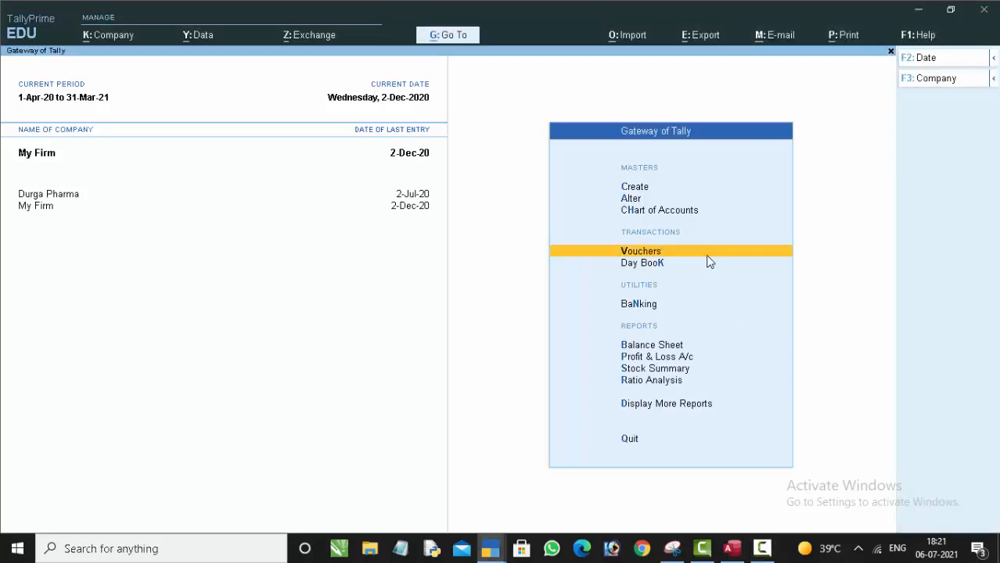
{"action": "left_click", "coordinate": [708, 257]}
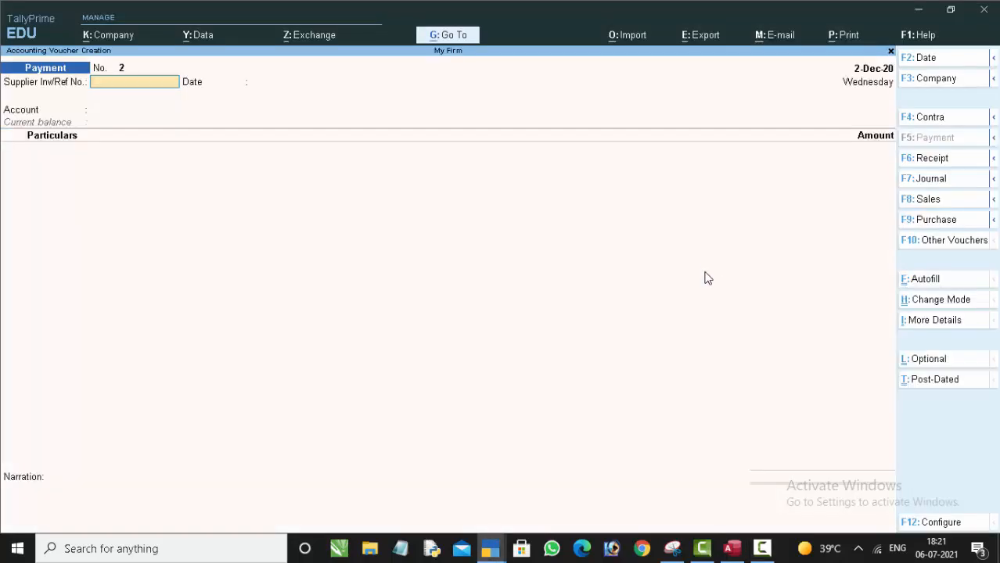
{"action": "type", "text": "589"}
{"action": "key", "text": "Return"}
{"action": "key", "text": "Return"}
{"action": "type", "text": "A"}
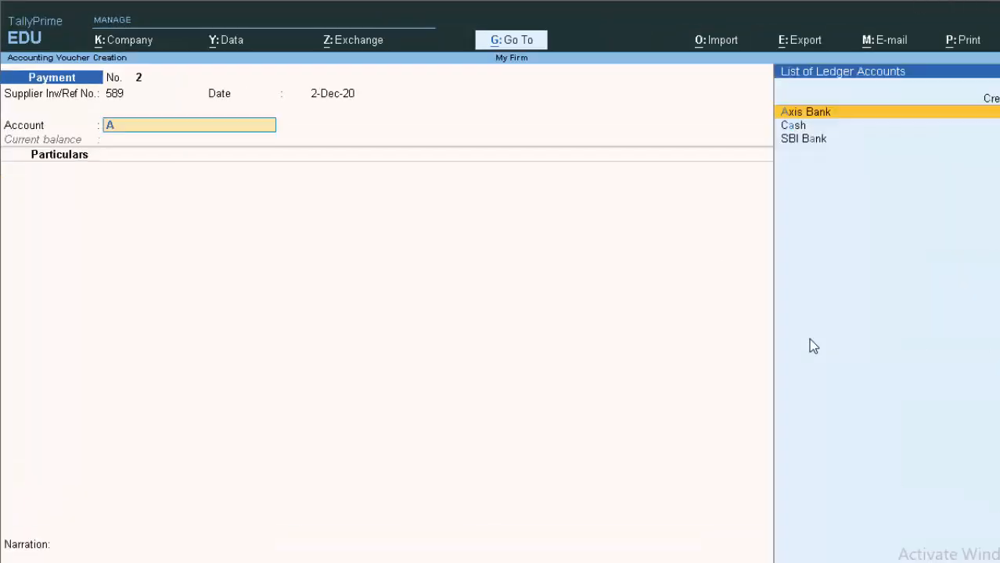
{"action": "key", "text": "Return"}
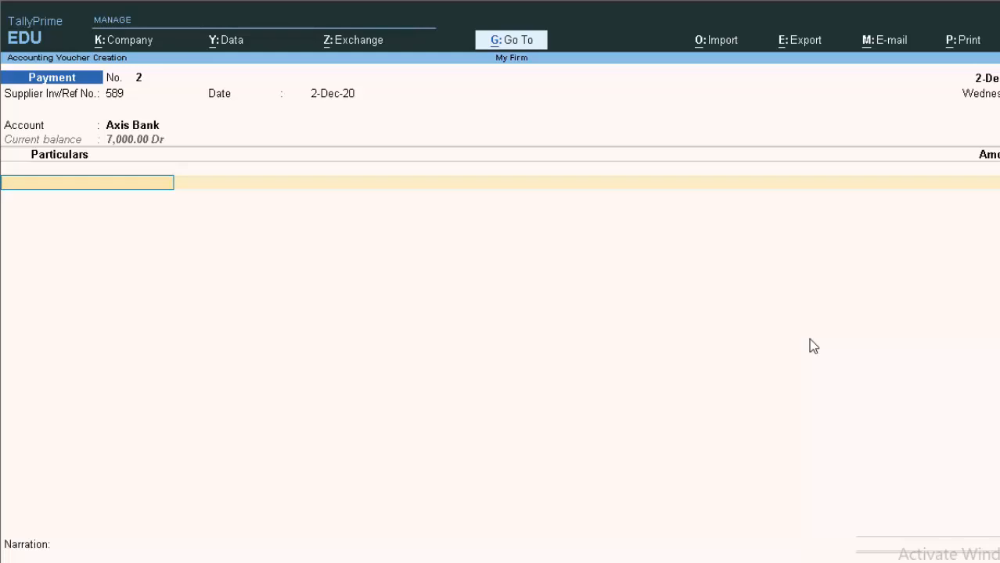
- Add the creditor's ledger to the voucher's particulars with an amount of 600
{"action": "type", "text": "P"}
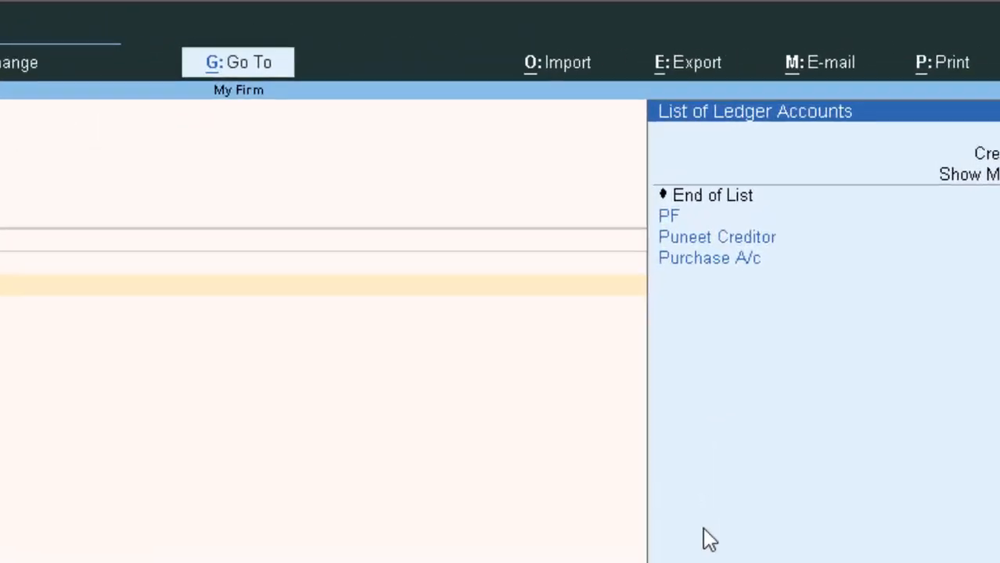
{"action": "key", "text": "Down"}
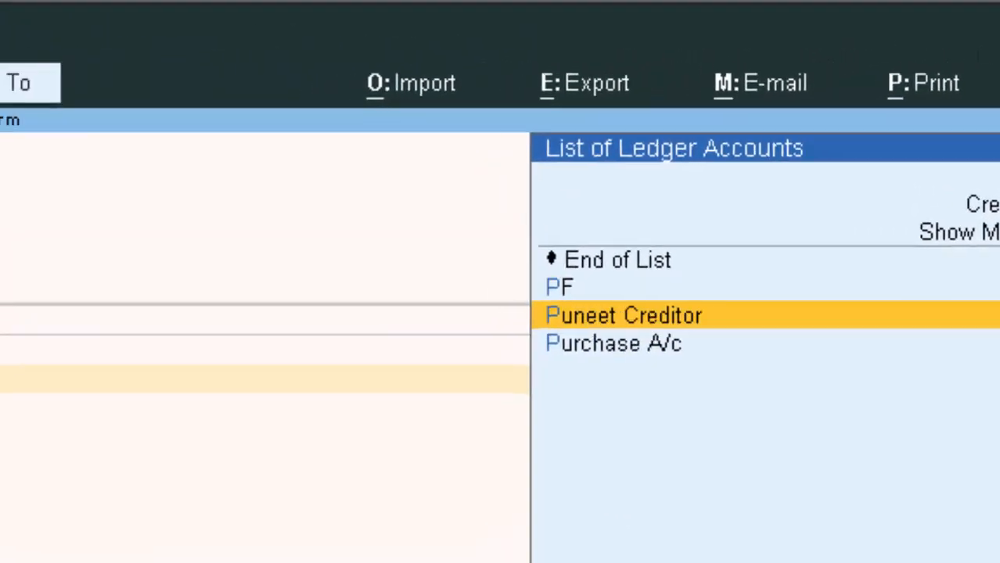
{"action": "key", "text": "Return"}
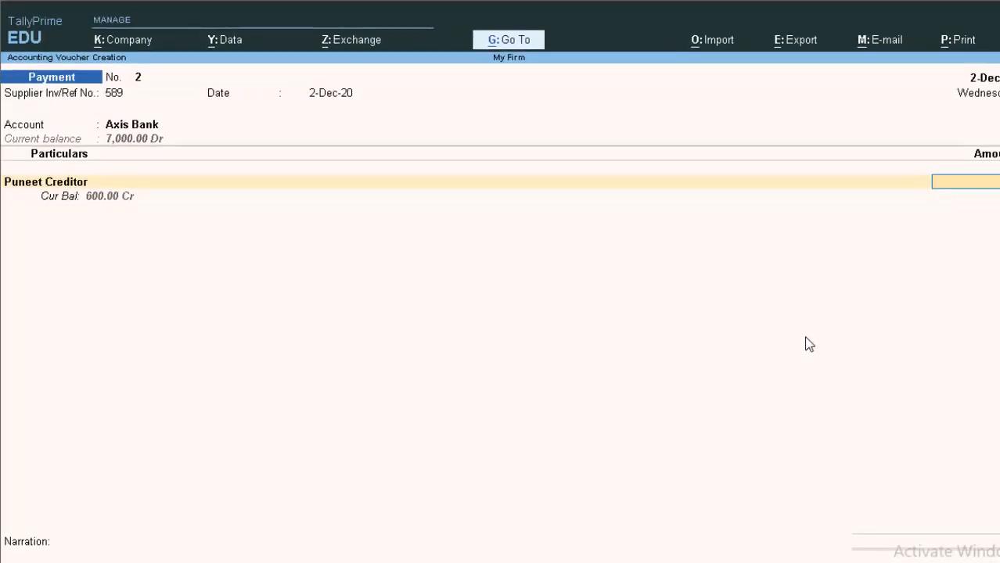
{"action": "type", "text": "600"}
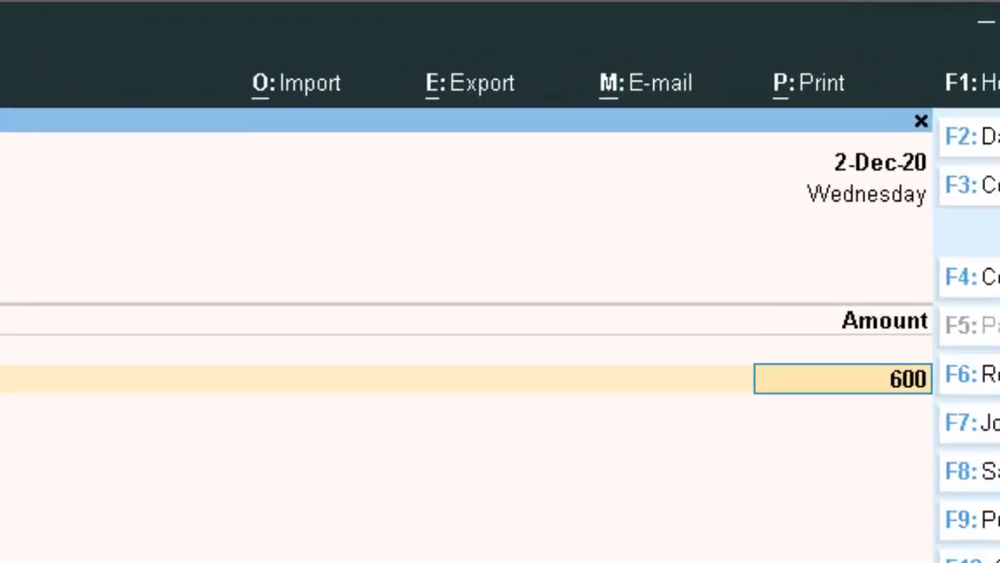
- Allocate the creditor's 600.00 Dr bill-wise as Agst Ref against reference 1 and continue to the bank allocations
{"action": "key", "text": "Return"}
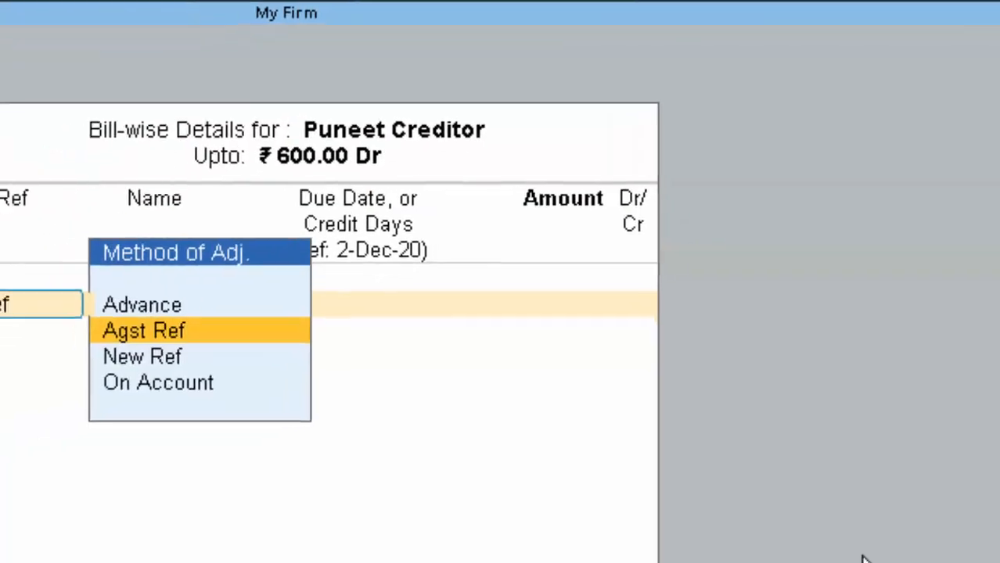
{"action": "key", "text": "Return"}
{"action": "key", "text": "Return"}
{"action": "key", "text": "Return"}
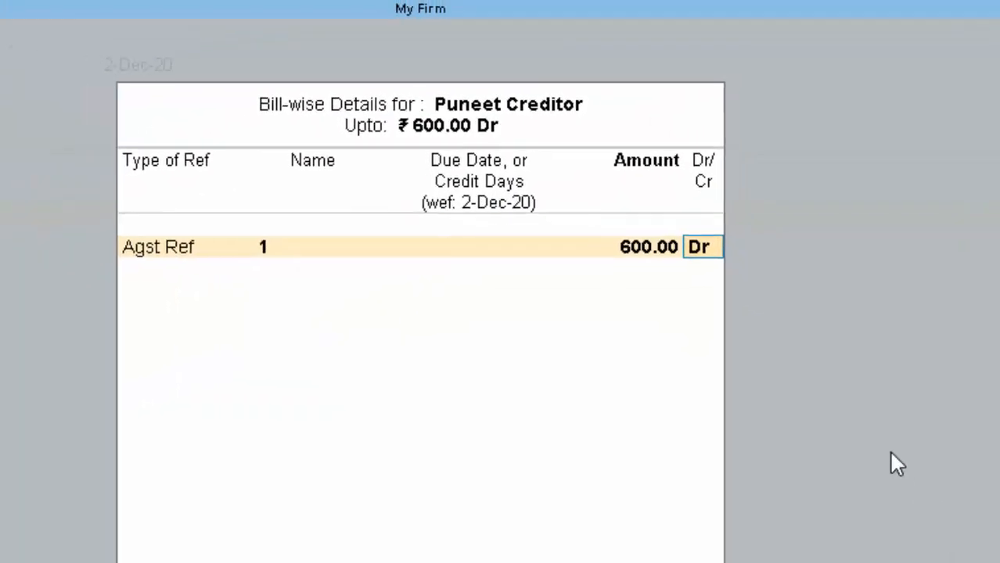
{"action": "key", "text": "Return"}
{"action": "key", "text": "Return"}
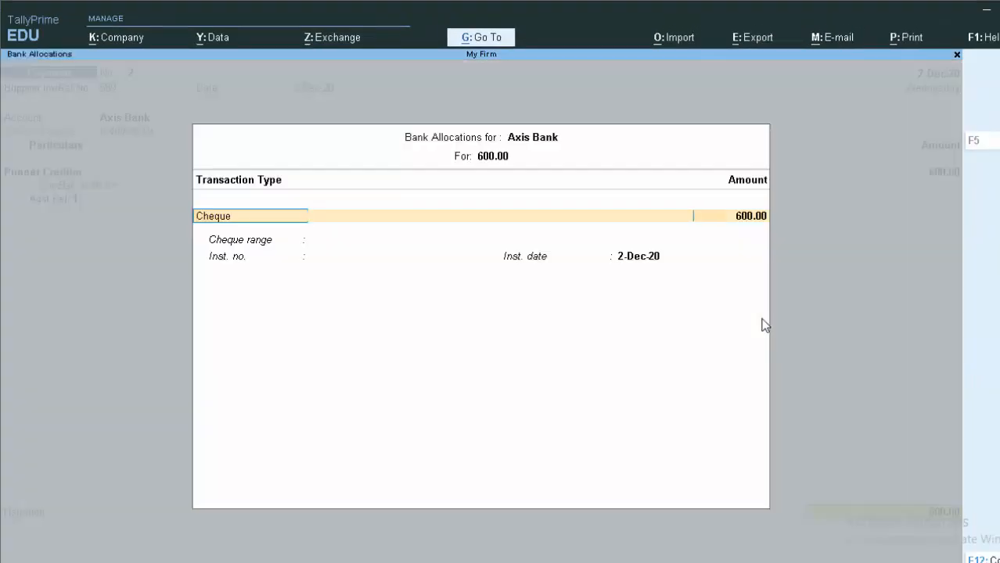
- Complete the Axis Bank allocation as a Cheque with cheque range Not Applicable, save the payment voucher, and return to the Gateway of Tally
{"action": "key", "text": "Return"}
{"action": "key", "text": "Return"}
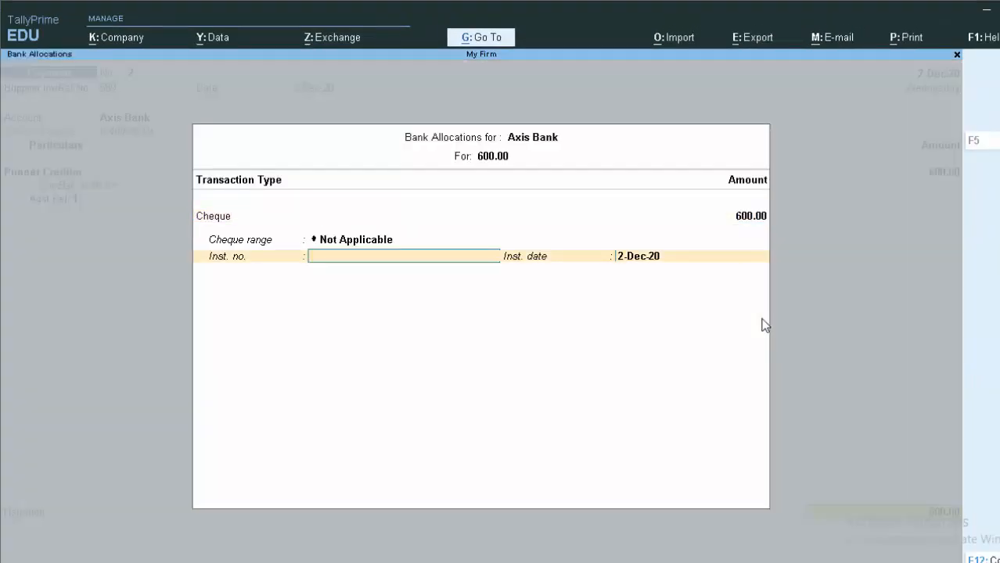
{"action": "key", "text": "Return"}
{"action": "key", "text": "Return"}
{"action": "key", "text": "Return"}
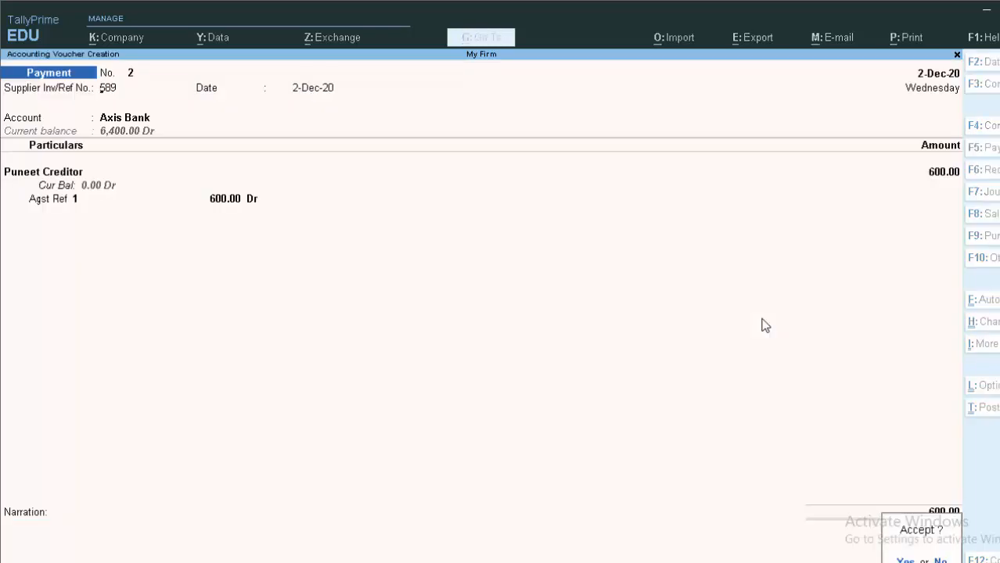
{"action": "key", "text": "Return"}
{"action": "key", "text": "Escape"}
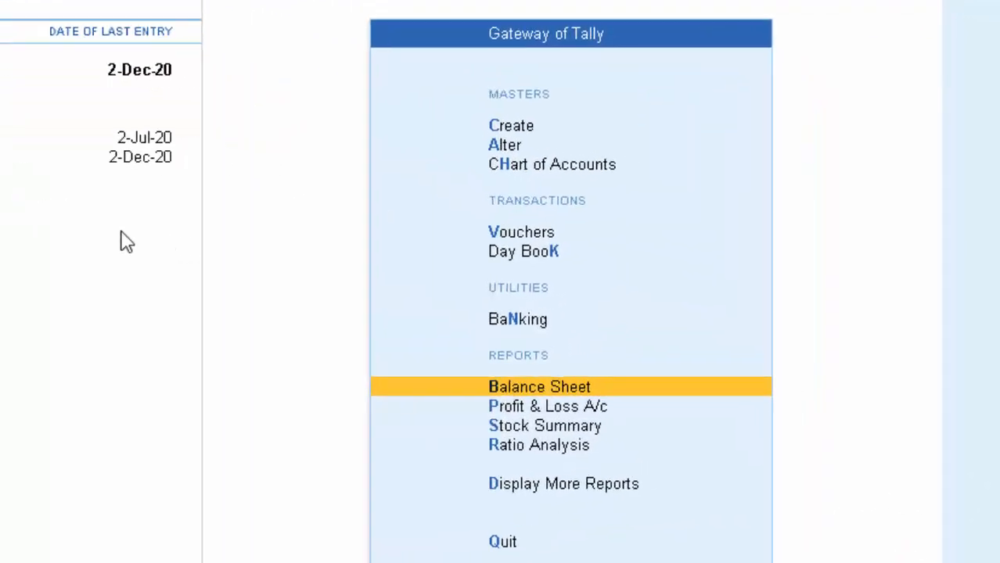
- Start a new Sales voucher and choose the debtor's ledger as the party account
{"action": "key", "text": "v"}
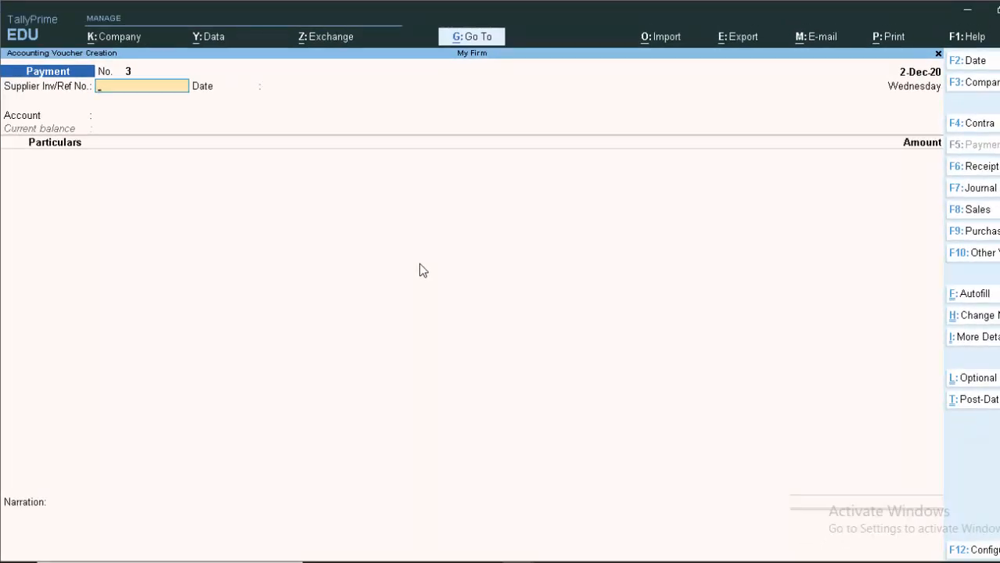
{"action": "key", "text": "F8"}
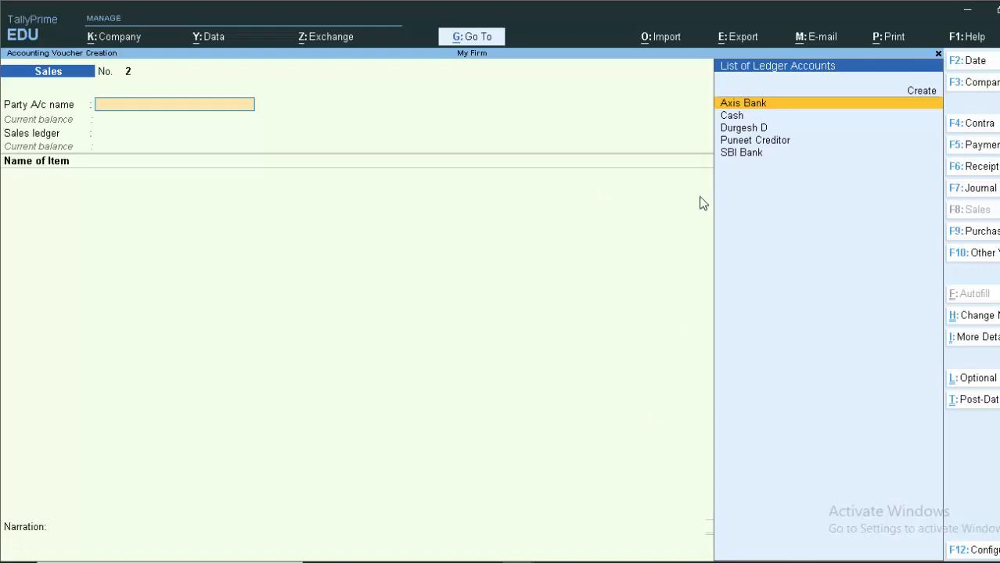
{"action": "key", "text": "Down"}
{"action": "key", "text": "Down"}
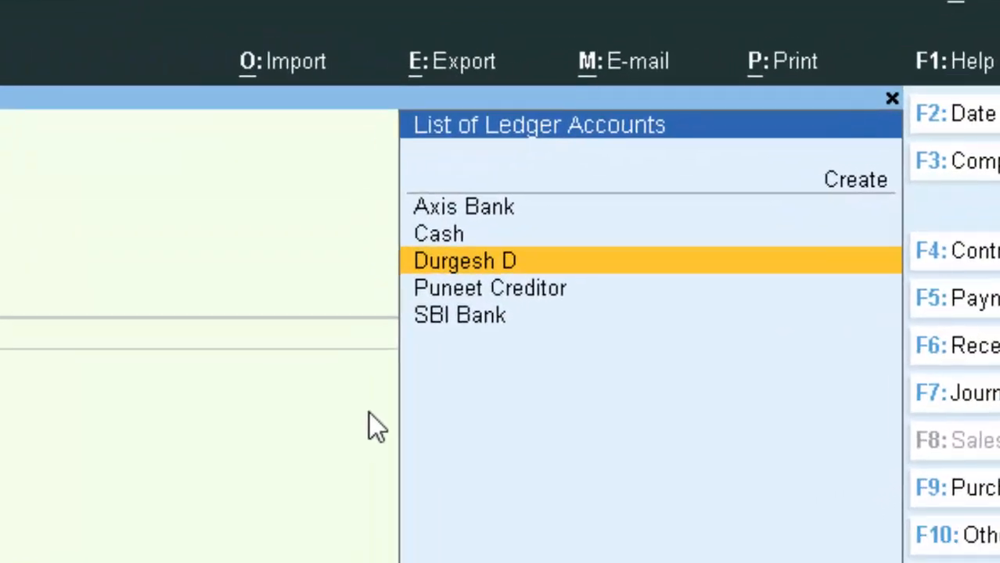
{"action": "key", "text": "Return"}
- Leave the dispatch details blank, accept the party details as they are, and choose Sales as the sales ledger
{"action": "key", "text": "Return"}
{"action": "key", "text": "Return"}
{"action": "key", "text": "Return"}
{"action": "key", "text": "Return"}
{"action": "key", "text": "Return"}
{"action": "key", "text": "Return"}
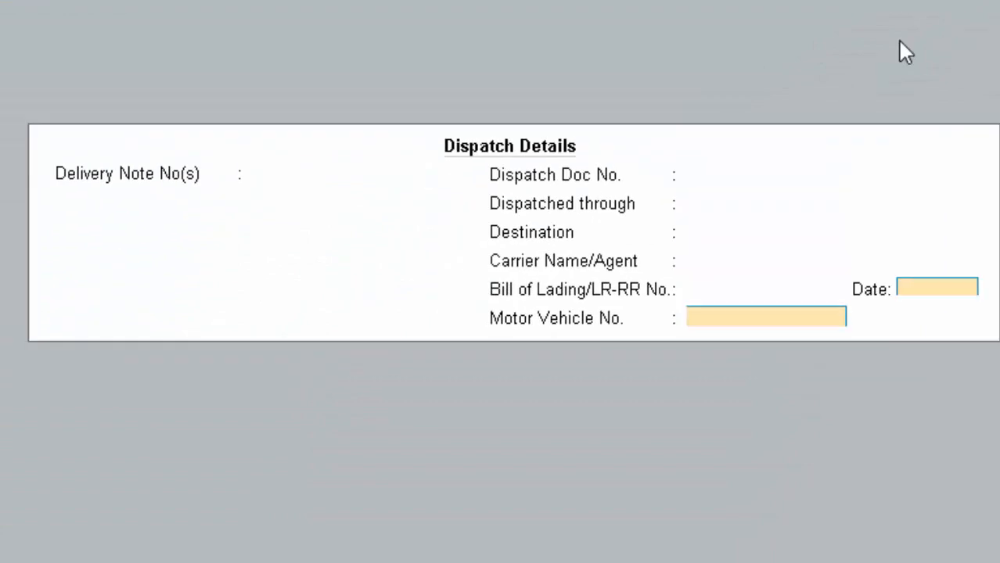
{"action": "key", "text": "Return"}
{"action": "key", "text": "Return"}
{"action": "key", "text": "Return"}
{"action": "key", "text": "Return"}
{"action": "key", "text": "Return"}
{"action": "key", "text": "Return"}
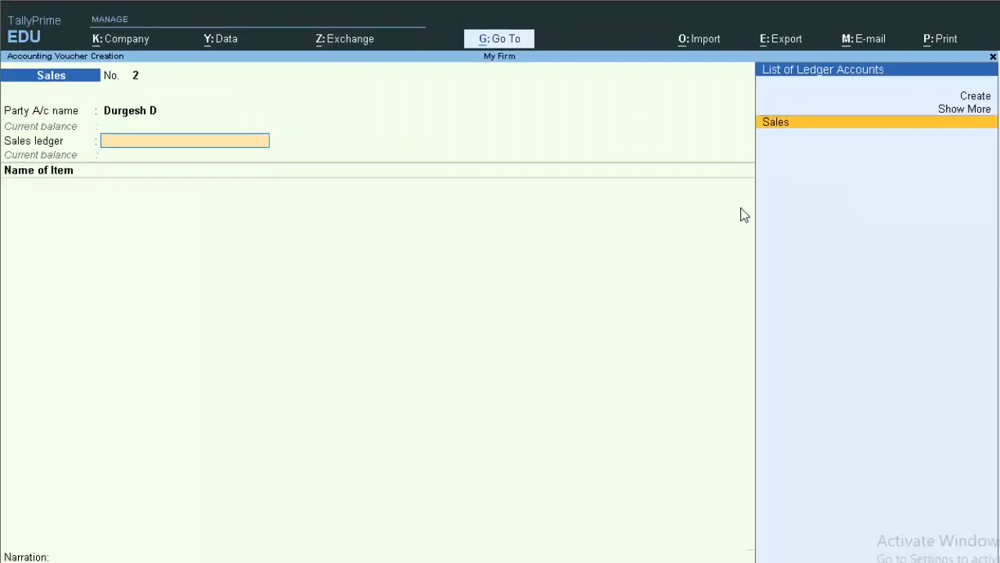
{"action": "key", "text": "Return"}
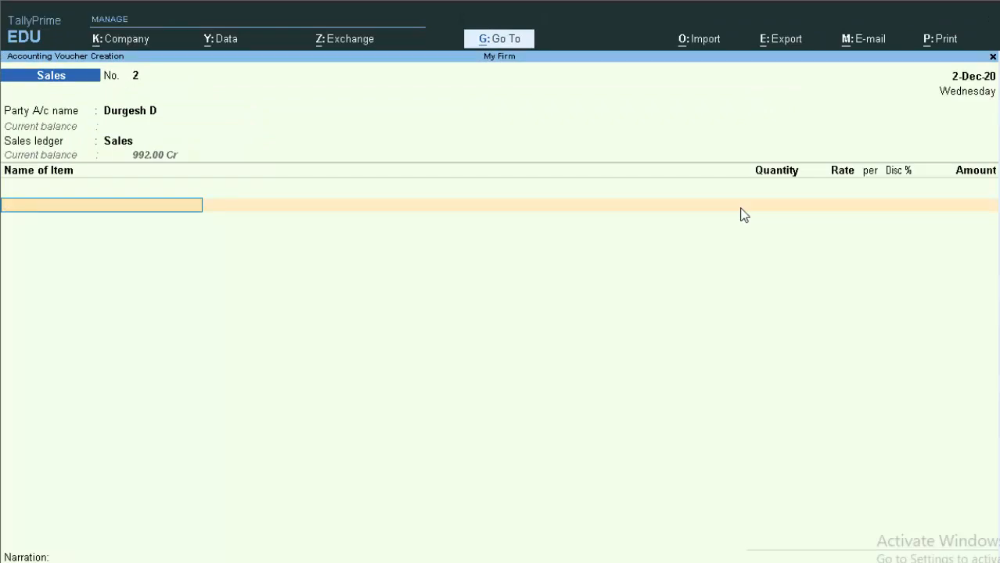
- Add the stock item starting with K to the sales voucher with quantity 2 at rate 200.00, accepting the 400.00 amount
{"action": "type", "text": "K"}
{"action": "key", "text": "Return"}
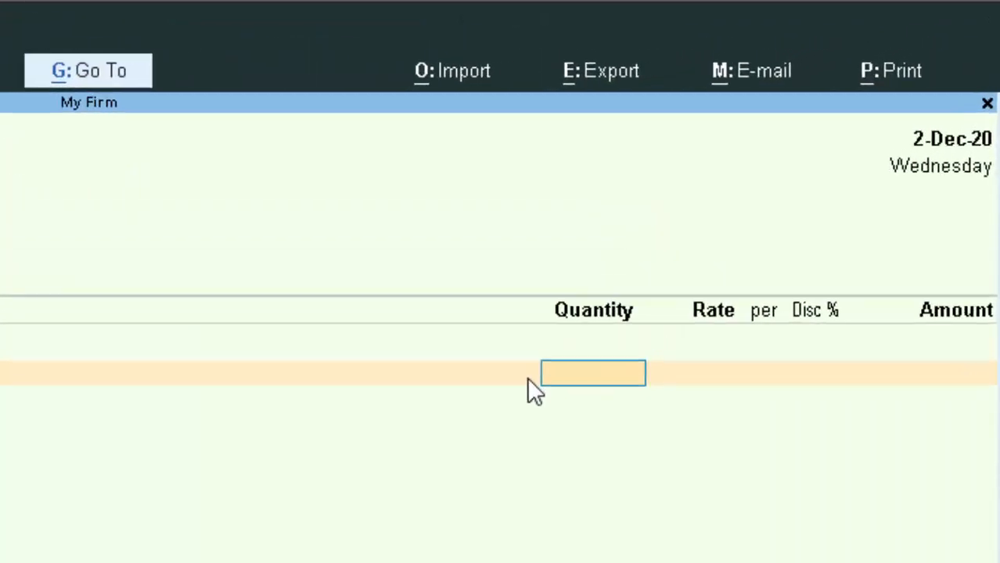
{"action": "type", "text": "2"}
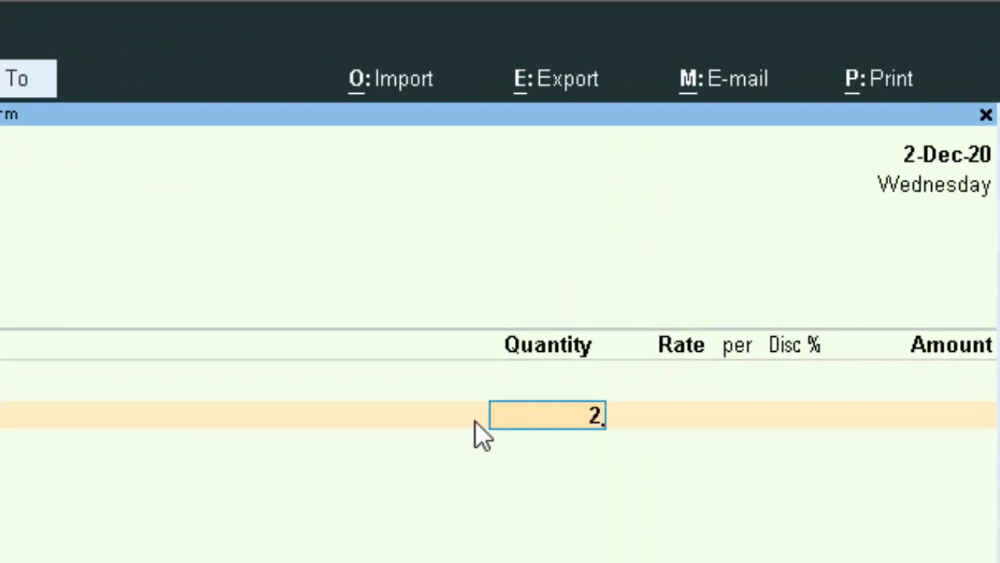
{"action": "key", "text": "Return"}
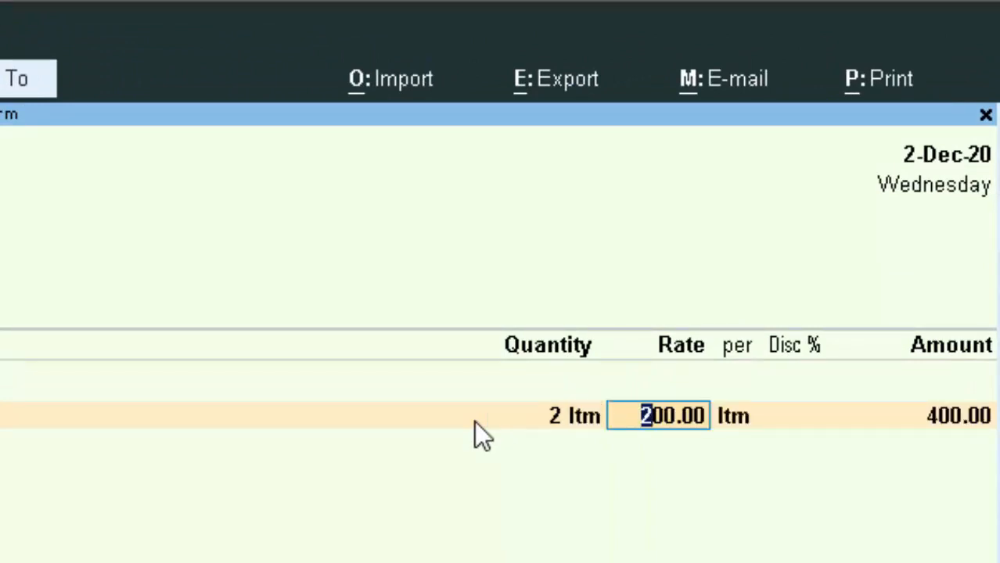
{"action": "key", "text": "Return"}
{"action": "key", "text": "Return"}
{"action": "key", "text": "Return"}
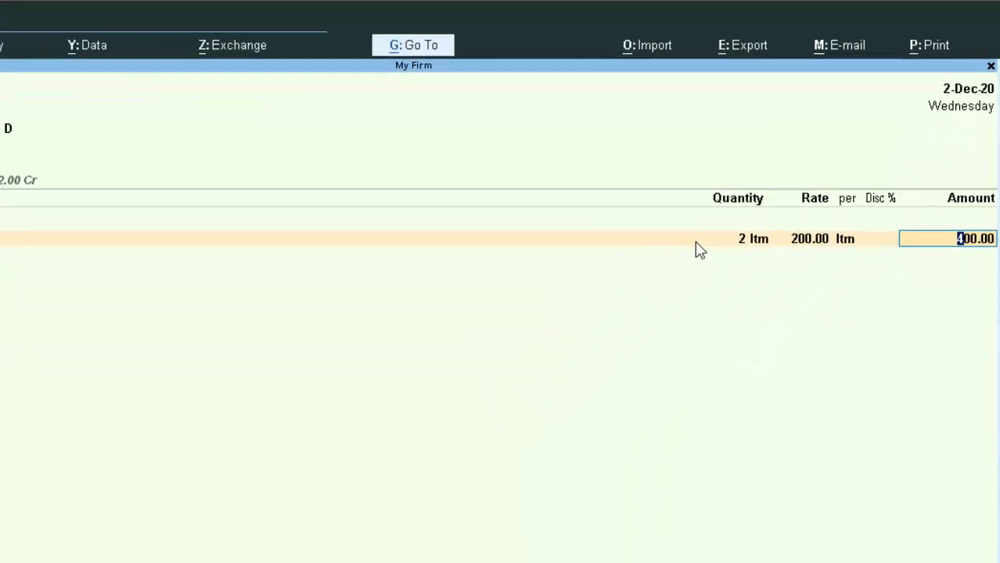
{"action": "key", "text": "Return"}
- Finish the item list, save the sales voucher, and return to the Gateway of Tally
{"action": "key", "text": "Return"}
{"action": "key", "text": "Return"}
{"action": "key", "text": "Return"}
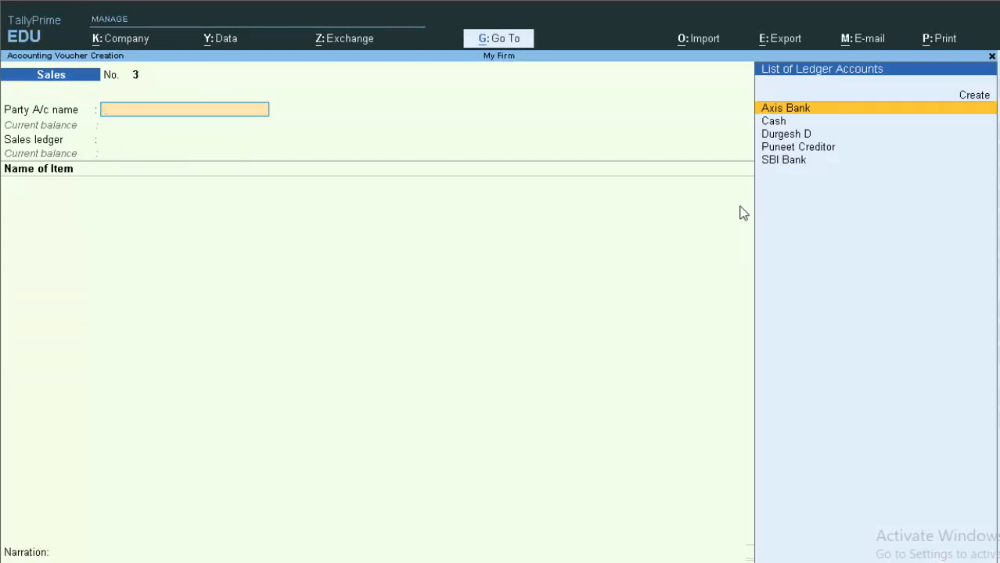
{"action": "key", "text": "Escape"}
{"action": "key", "text": "y"}
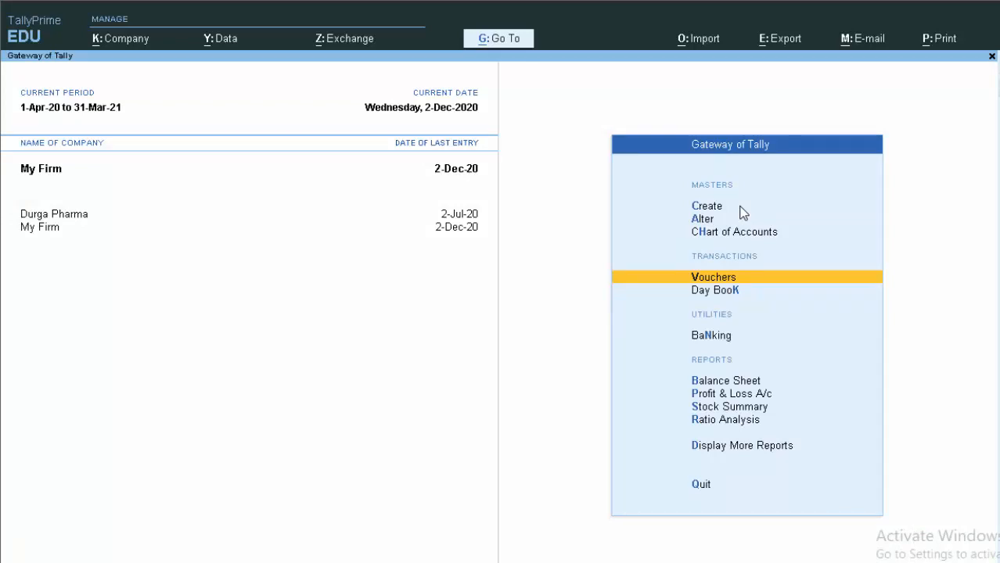
- Start a new Receipt voucher with supplier reference number 5875 dated 2-Dec-20 and choose Cash as its account
{"action": "key", "text": "Return"}
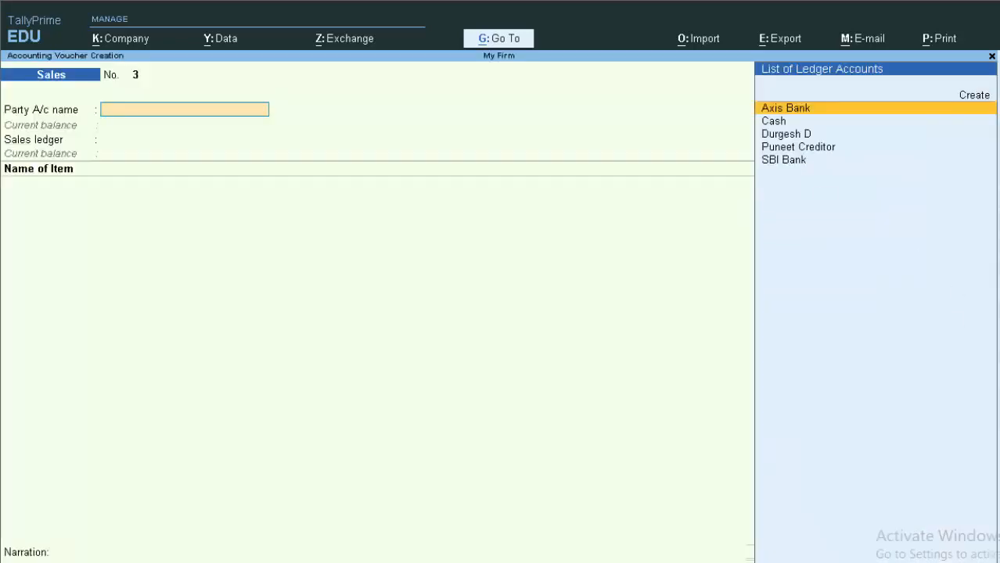
{"action": "key", "text": "F6"}
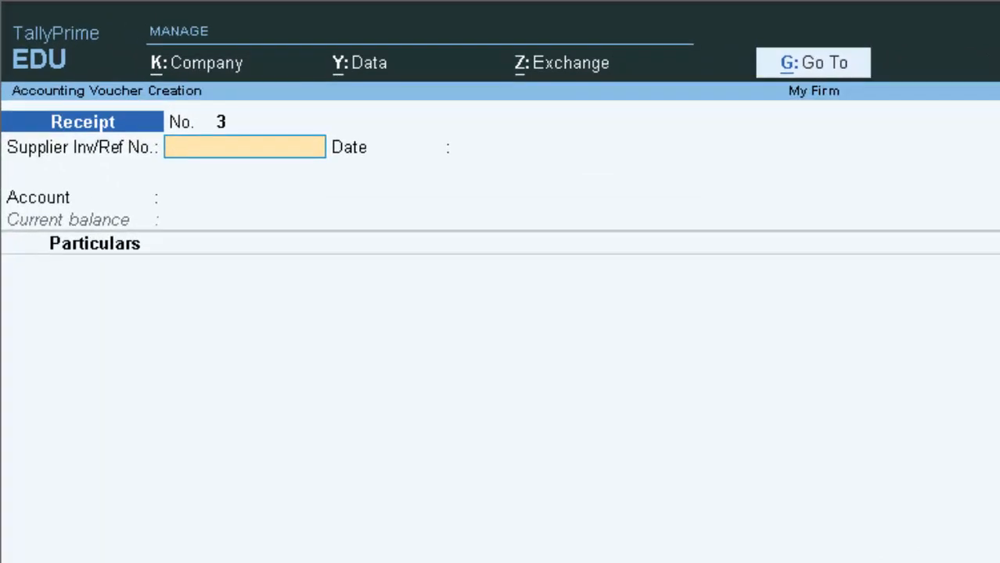
{"action": "type", "text": "5875"}
{"action": "key", "text": "Return"}
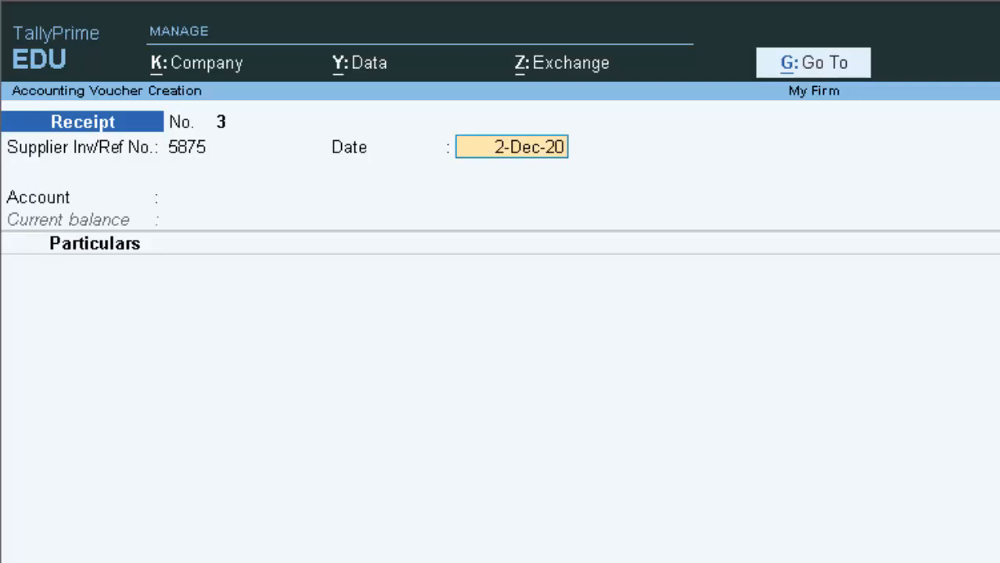
{"action": "key", "text": "Return"}
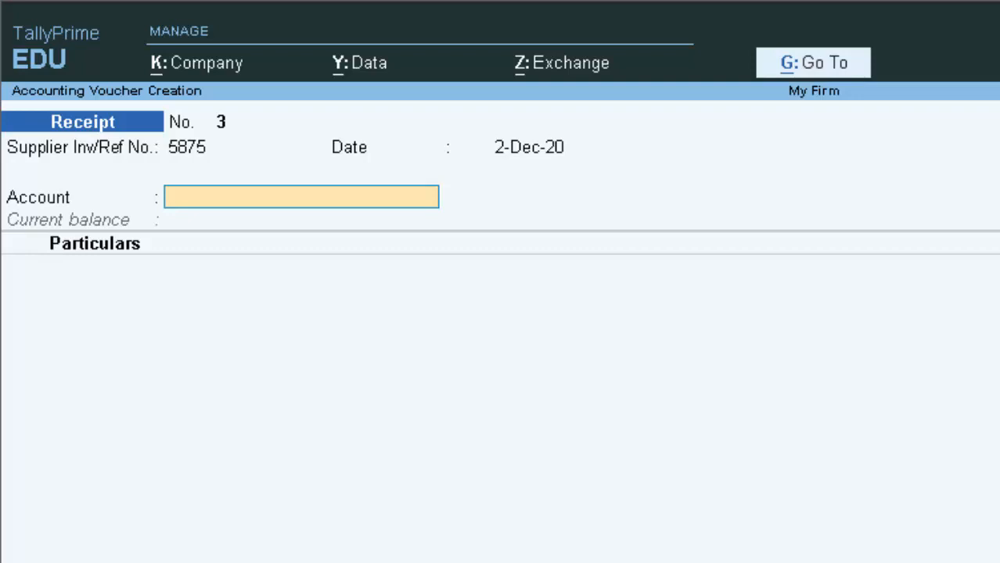
{"action": "key", "text": "Return"}
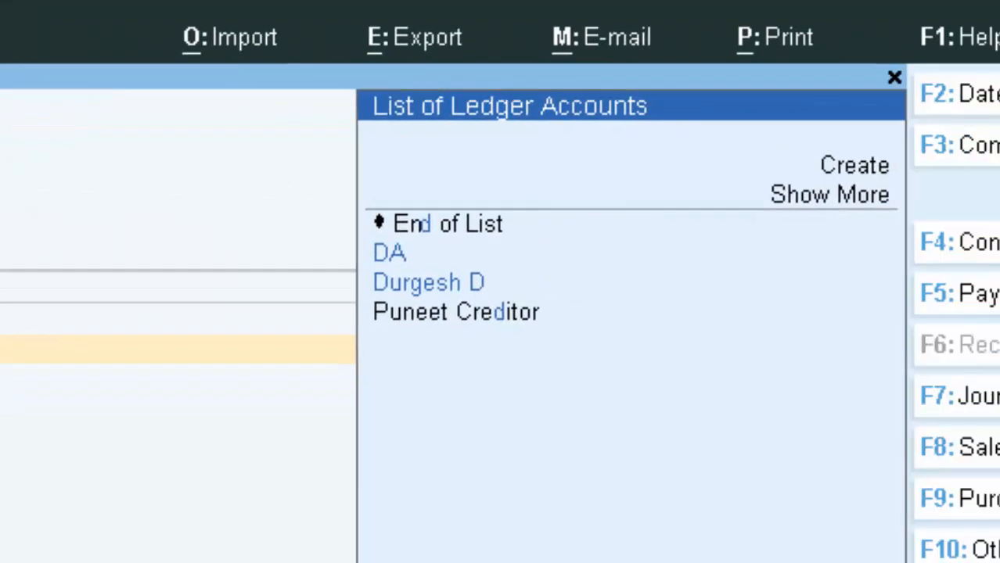
- Add the debtor's ledger to the receipt's particulars with an amount of 400
{"action": "key", "text": "Down"}
{"action": "key", "text": "Return"}
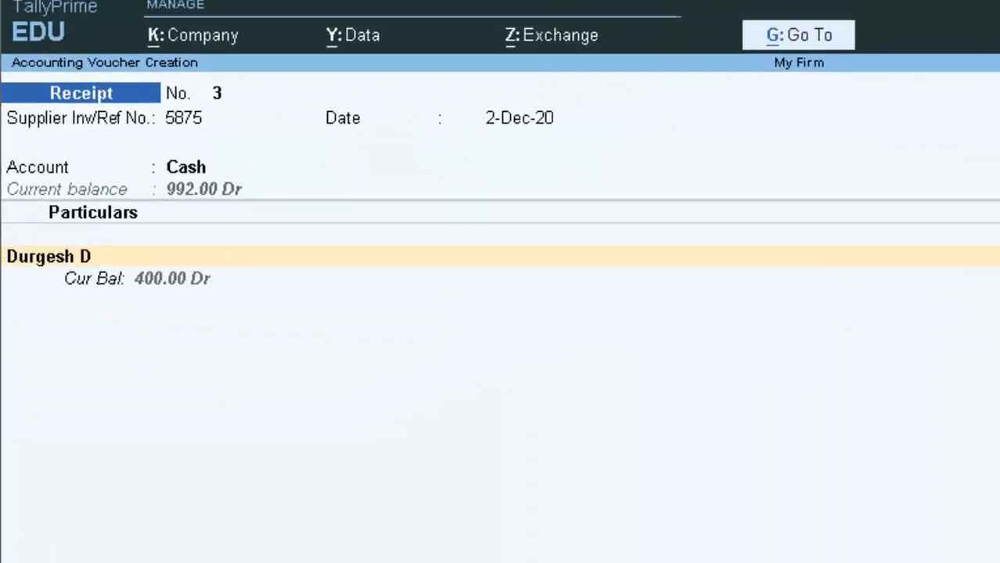
{"action": "type", "text": "4"}
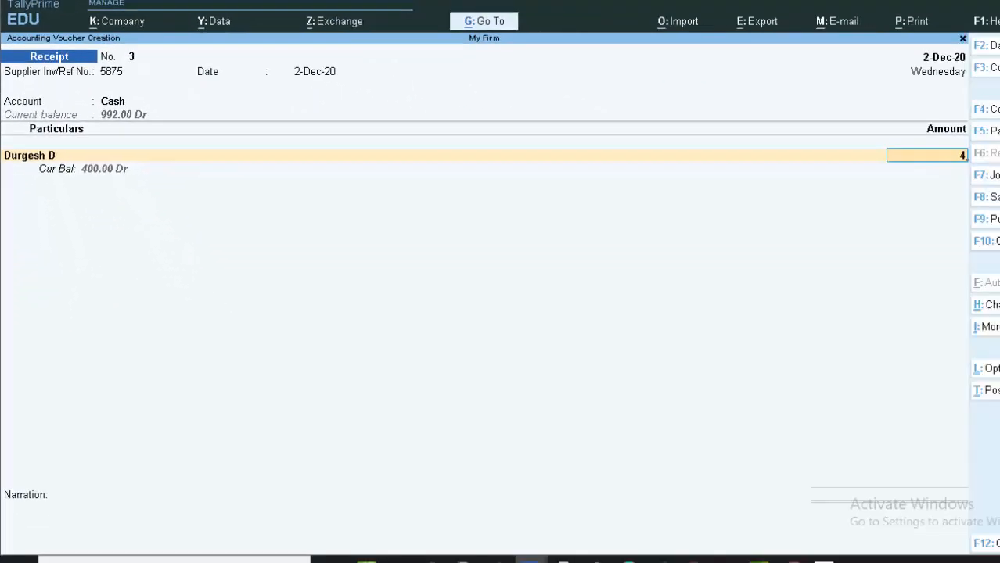
{"action": "type", "text": "00"}
{"action": "key", "text": "Return"}
- Allocate the debtor's 400.00 Cr bill-wise as Agst Ref against pending bill 2 and save the receipt voucher
{"action": "key", "text": "Return"}
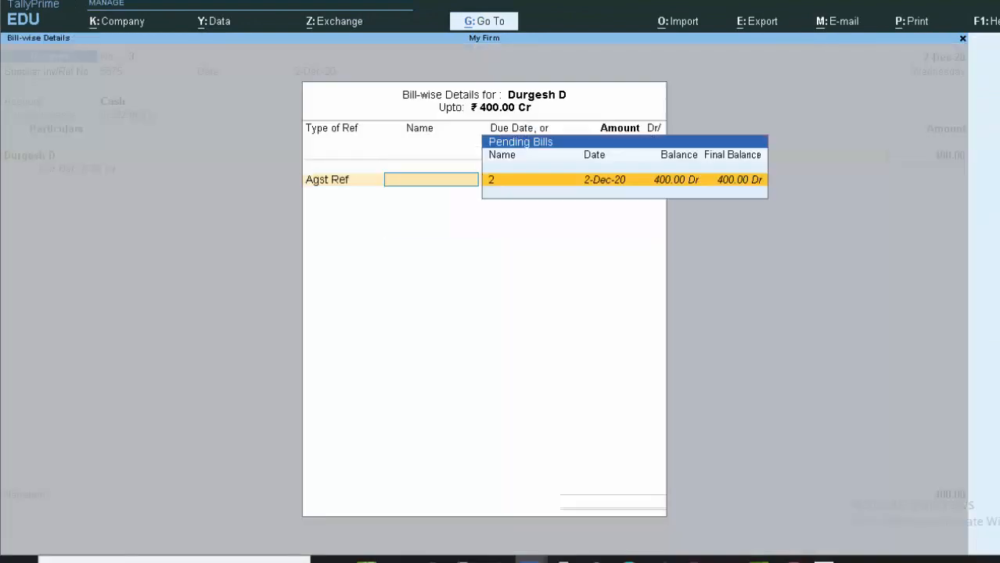
{"action": "key", "text": "Return"}
{"action": "key", "text": "Return"}
{"action": "key", "text": "Return"}
{"action": "key", "text": "Return"}
{"action": "key", "text": "Return"}
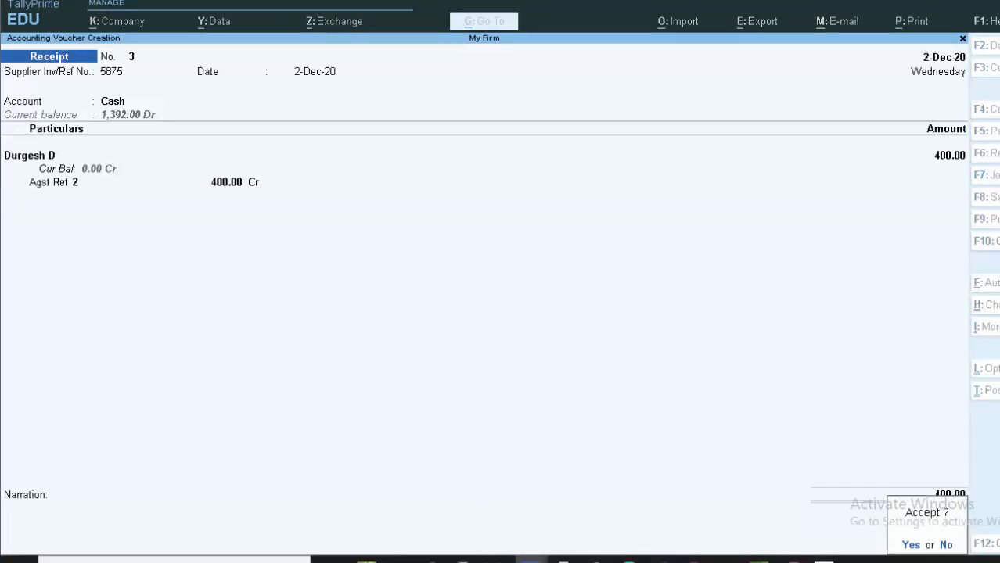
{"action": "key", "text": "Return"}
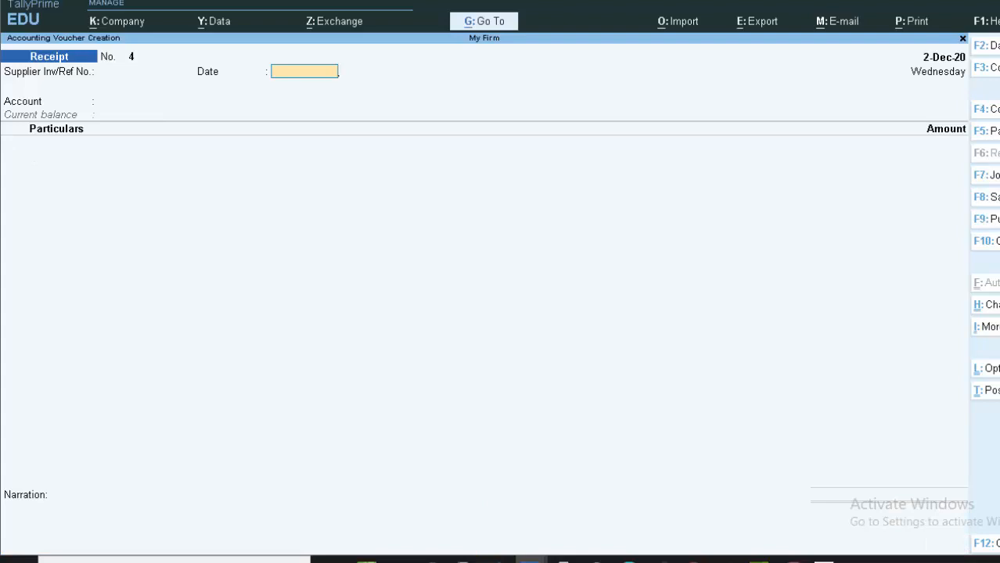